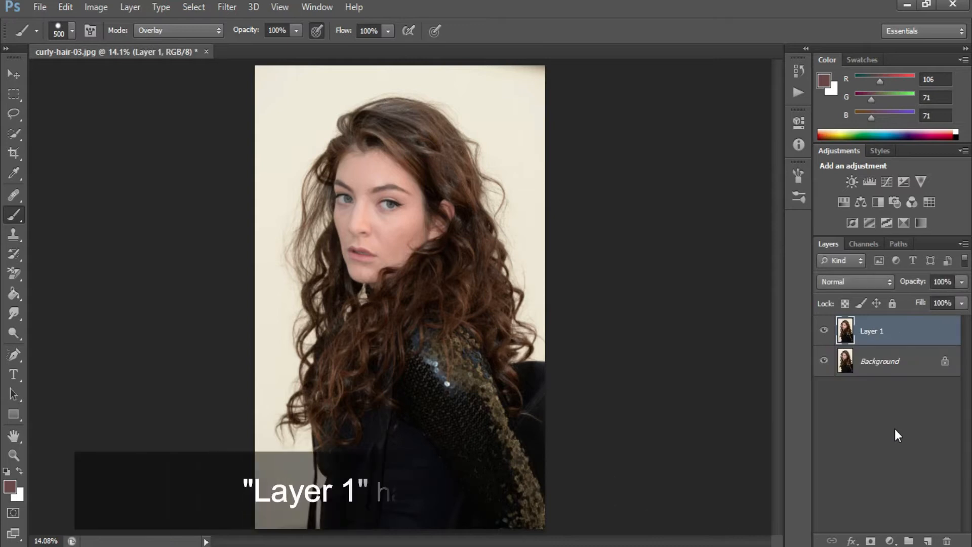
Rename Layer 1 as Object and hide the Background layer
double_click(882, 331)
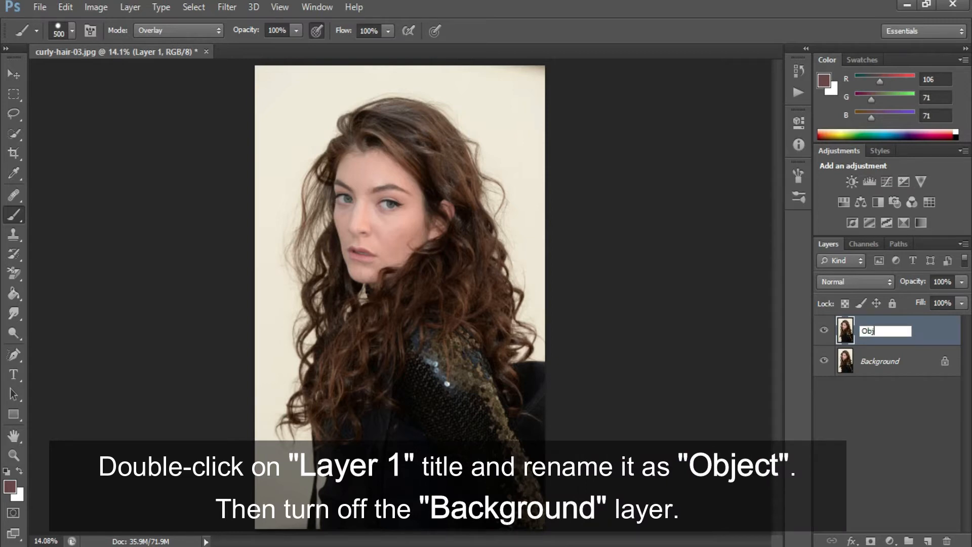
type("Object")
key("Return")
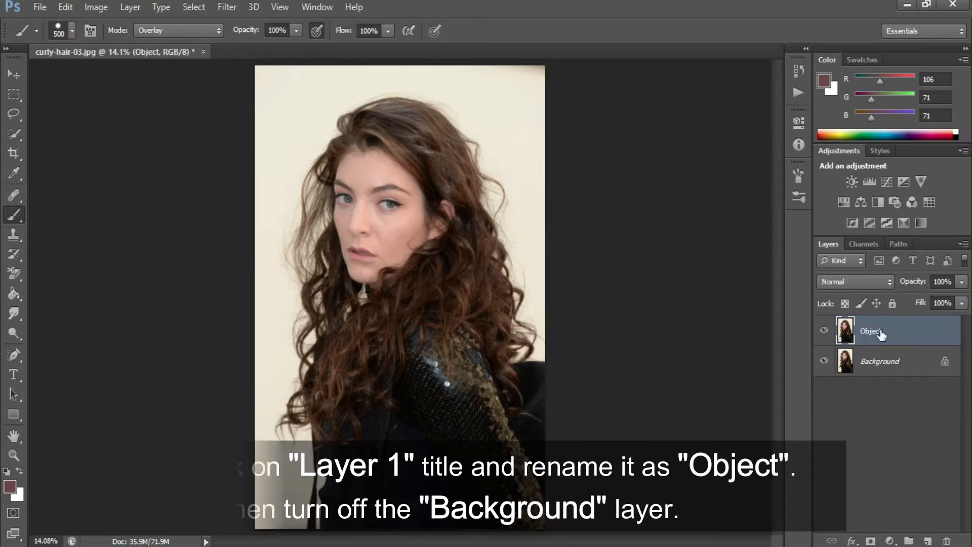
left_click(824, 361)
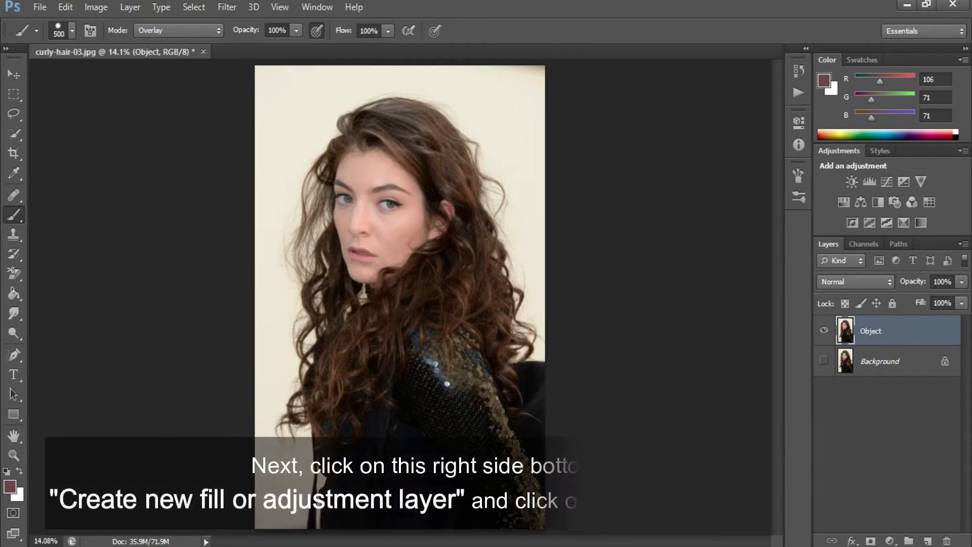
Add an olive-green (#98a735) Solid Color fill layer and move it beneath the Object layer
left_click(891, 543)
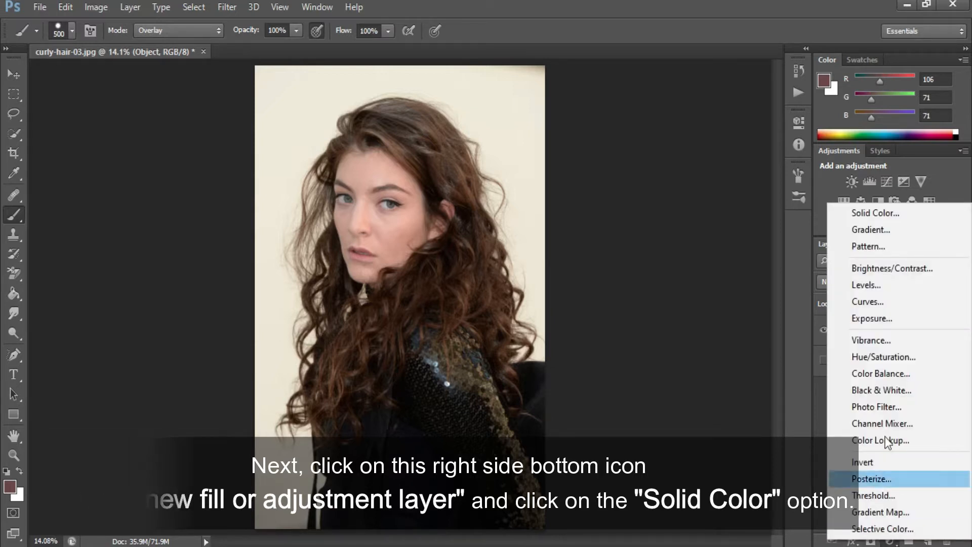
left_click(867, 212)
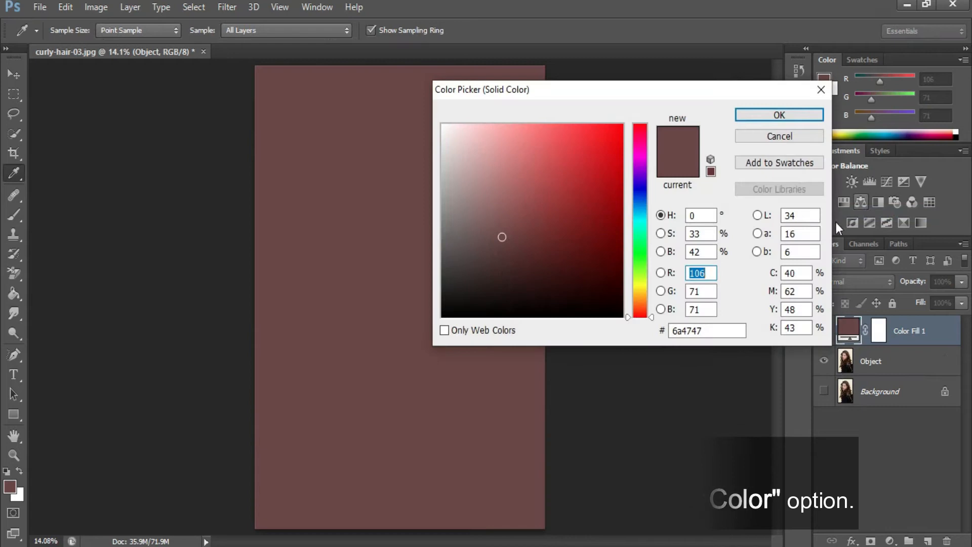
left_click(640, 282)
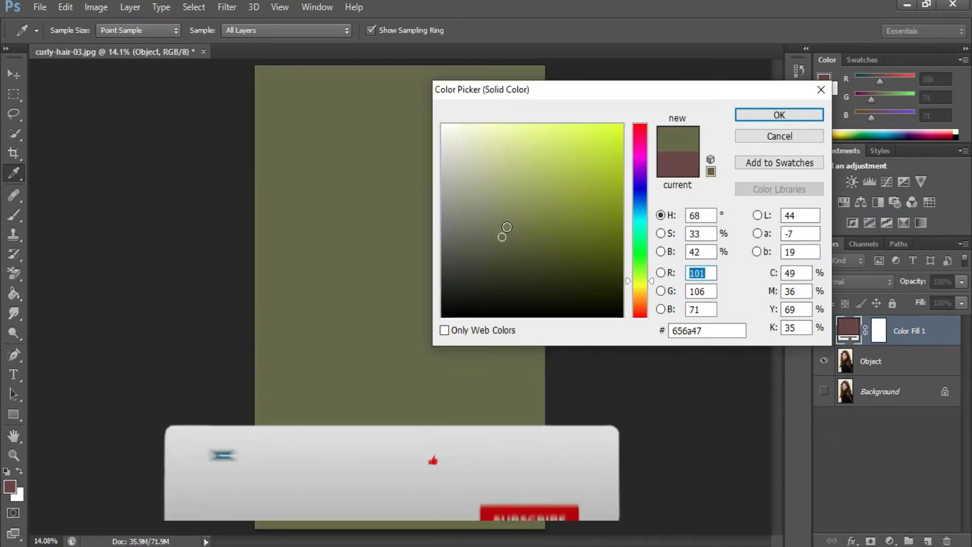
left_click(536, 157)
mouse_move(536, 156)
left_mouse_down()
mouse_move(532, 169)
mouse_move(565, 191)
left_mouse_up()
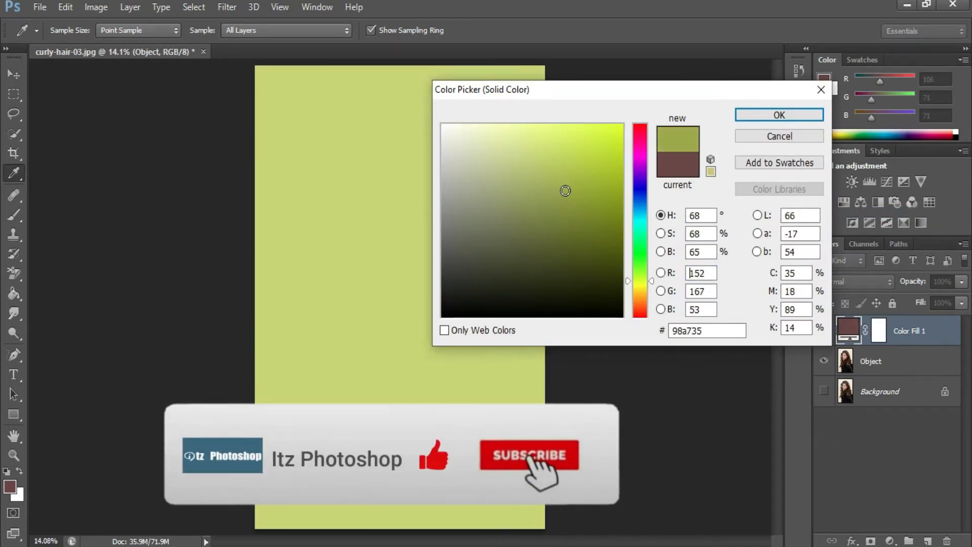
left_click(788, 114)
left_click_drag(919, 330, 894, 376)
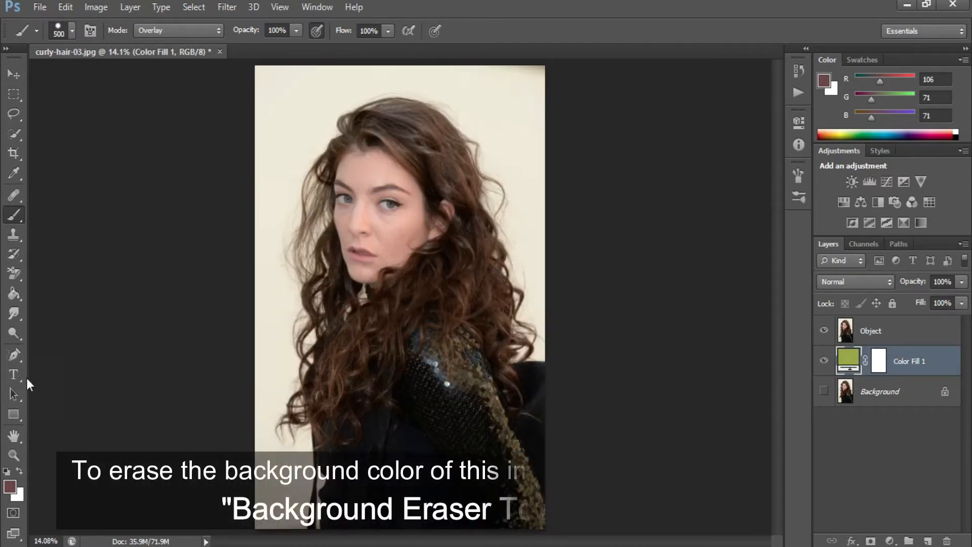
Activate the Background Eraser tool on the Object layer and set its brush size to 175 px
left_click(15, 275)
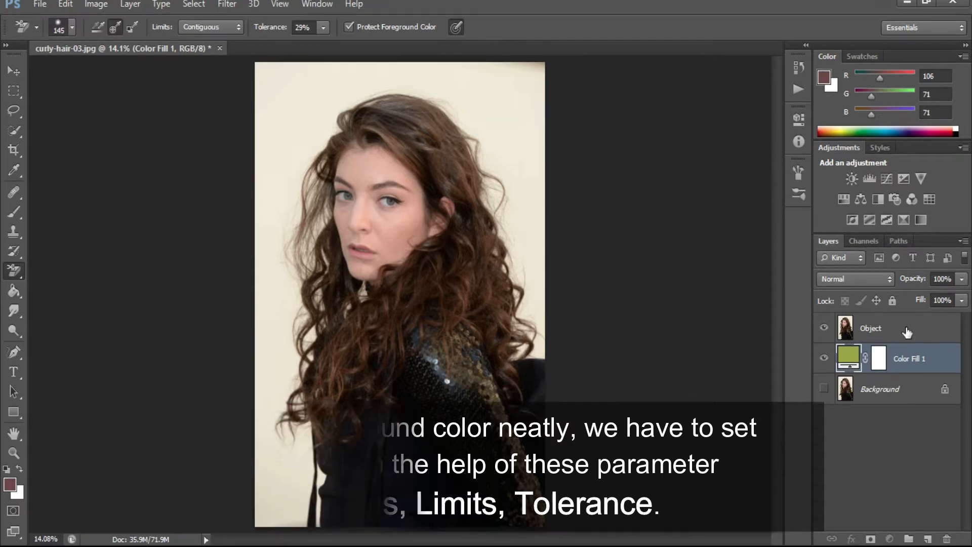
left_click(863, 339)
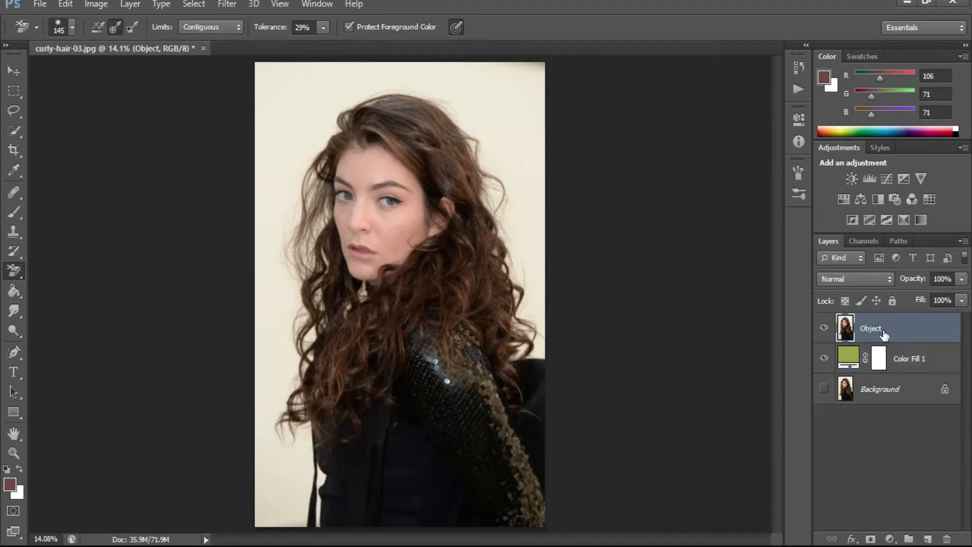
left_click(69, 31)
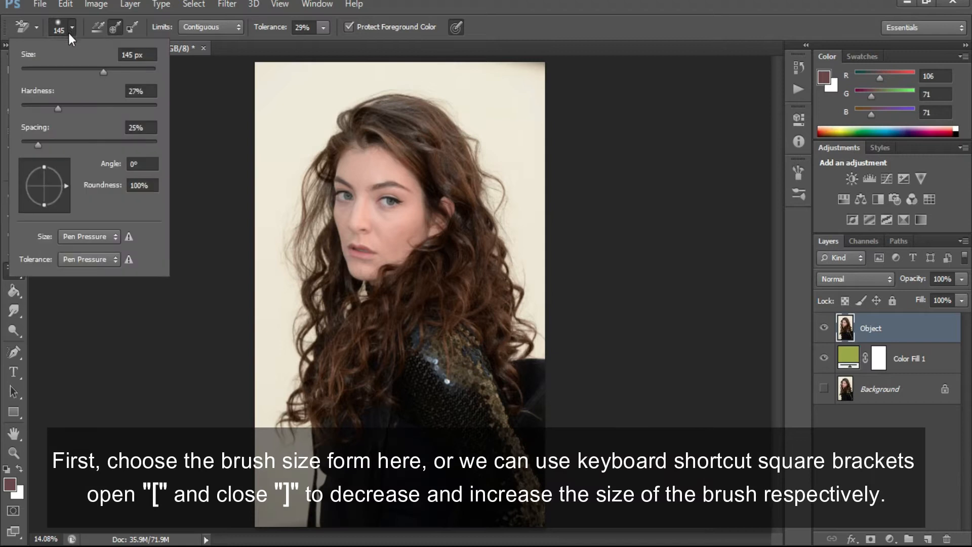
left_click_drag(103, 70, 91, 73)
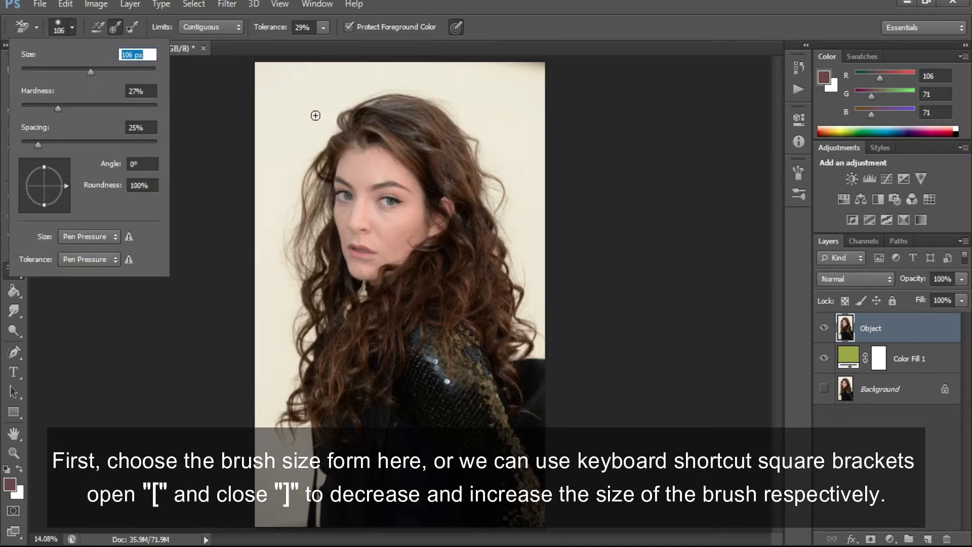
left_click_drag(90, 72, 165, 70)
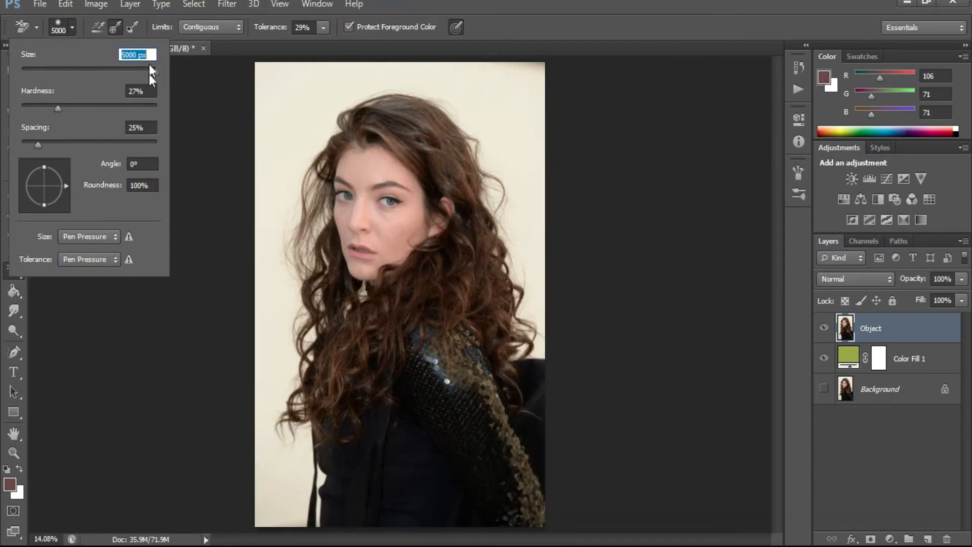
left_click_drag(149, 71, 101, 72)
type("175")
key("Return")
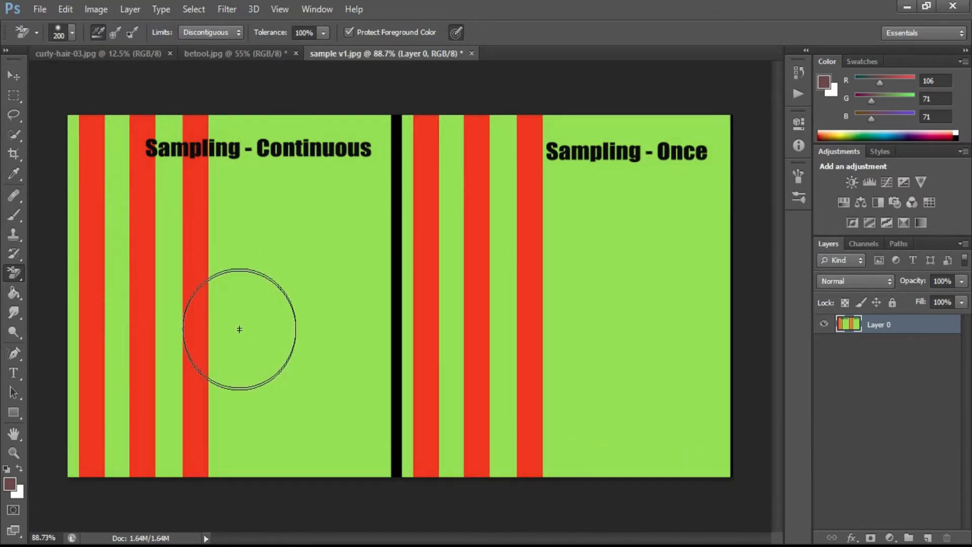
In sample v1.jpg, erase the "Sampling - Continuous" half with continuous sampling and the "Sampling - Once" half with Once sampling
mouse_move(265, 347)
left_mouse_down()
mouse_move(201, 319)
mouse_move(146, 349)
mouse_move(146, 277)
mouse_move(169, 285)
mouse_move(198, 321)
left_mouse_up()
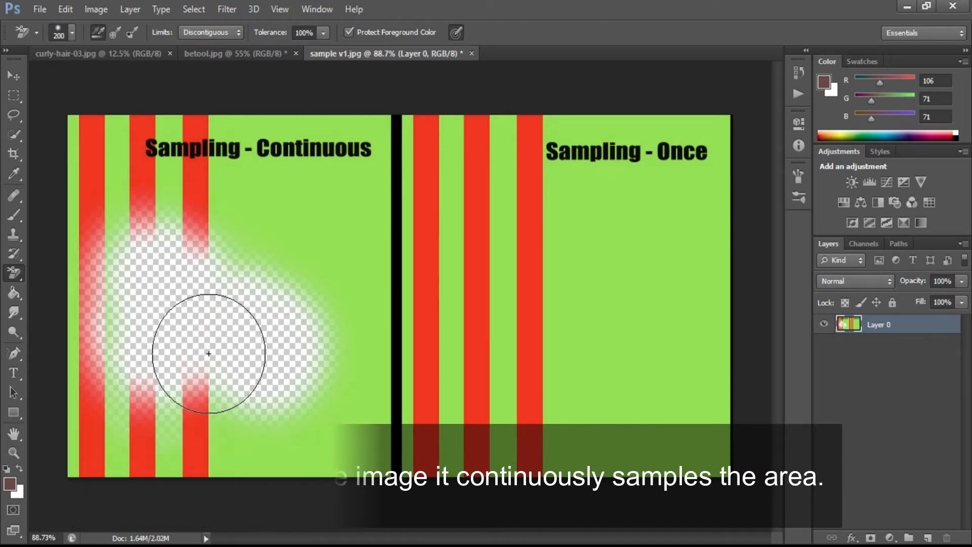
left_click(114, 35)
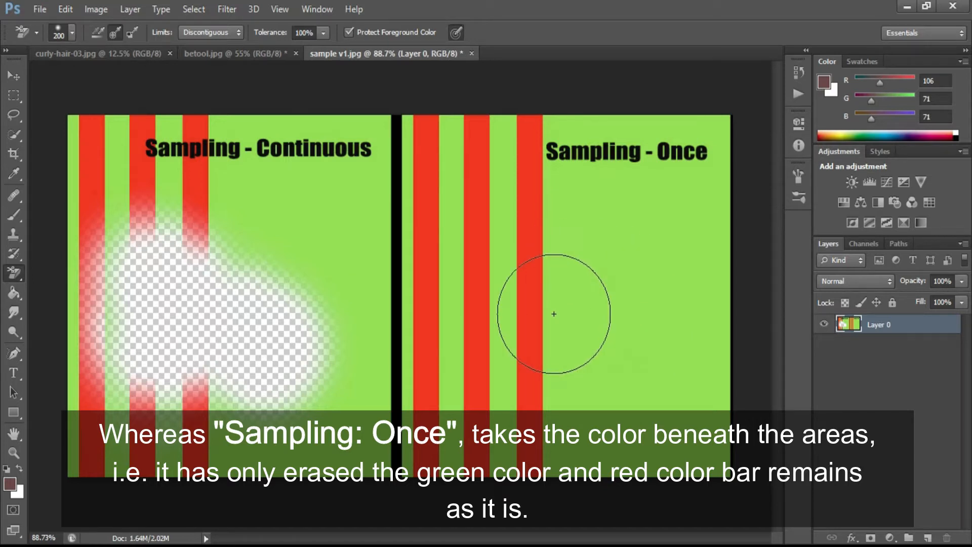
mouse_move(564, 310)
left_mouse_down()
mouse_move(546, 263)
mouse_move(550, 231)
mouse_move(583, 265)
mouse_move(581, 303)
mouse_move(493, 331)
mouse_move(492, 202)
mouse_move(529, 409)
mouse_move(596, 405)
mouse_move(620, 390)
mouse_move(640, 282)
mouse_move(525, 147)
mouse_move(462, 162)
mouse_move(457, 279)
mouse_move(559, 389)
left_mouse_up()
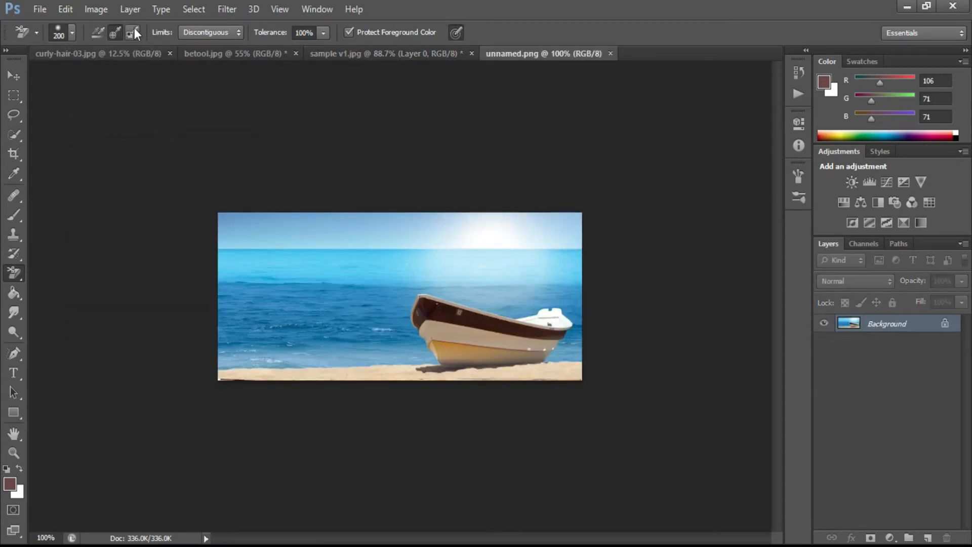
In unnamed.png, set the eraser to Background Swatch sampling with a 100 px brush and erase across the sky, sea and boat
left_click(133, 33)
scroll(366, 294, "up", 5)
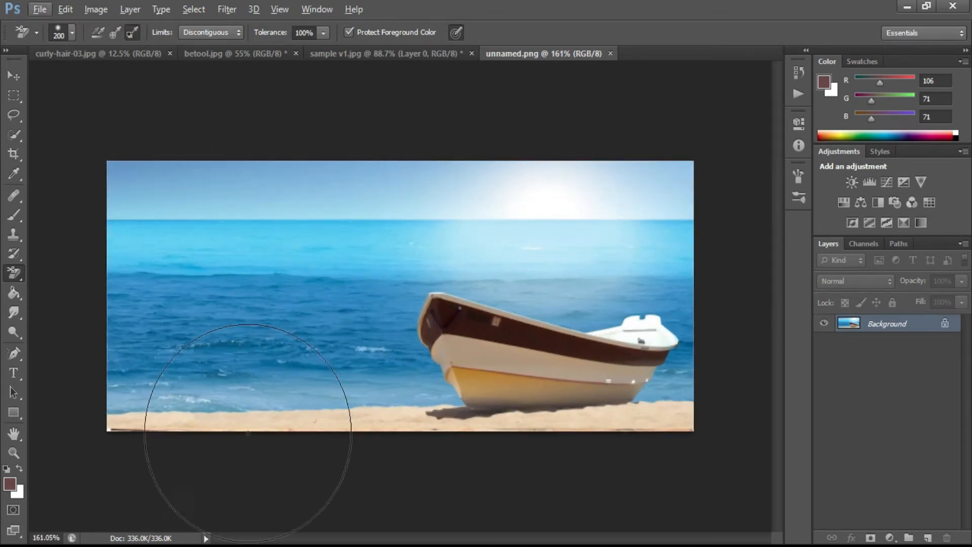
key("bracketleft")
key("bracketleft")
key("bracketleft")
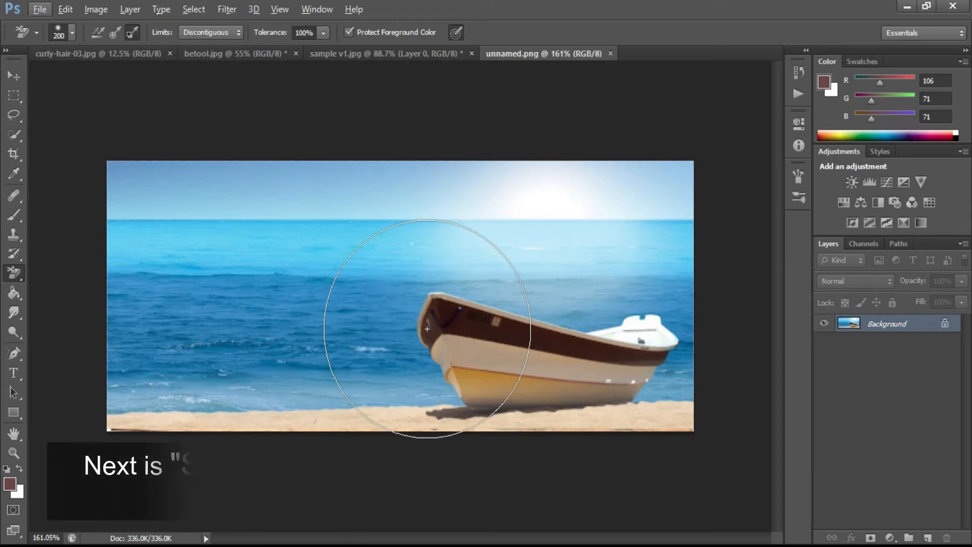
key("bracketleft")
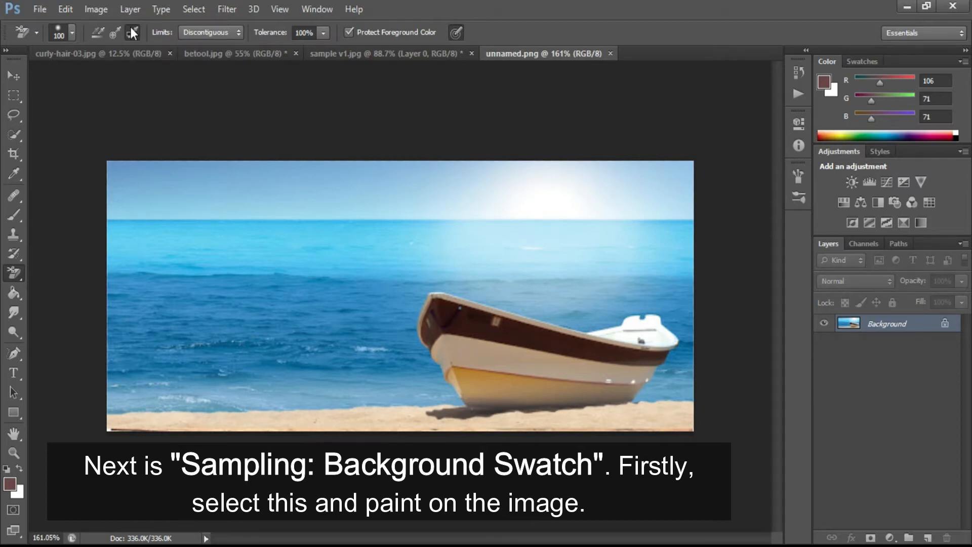
mouse_move(342, 202)
left_mouse_down()
mouse_move(343, 189)
mouse_move(395, 209)
mouse_move(586, 206)
mouse_move(515, 212)
left_mouse_up()
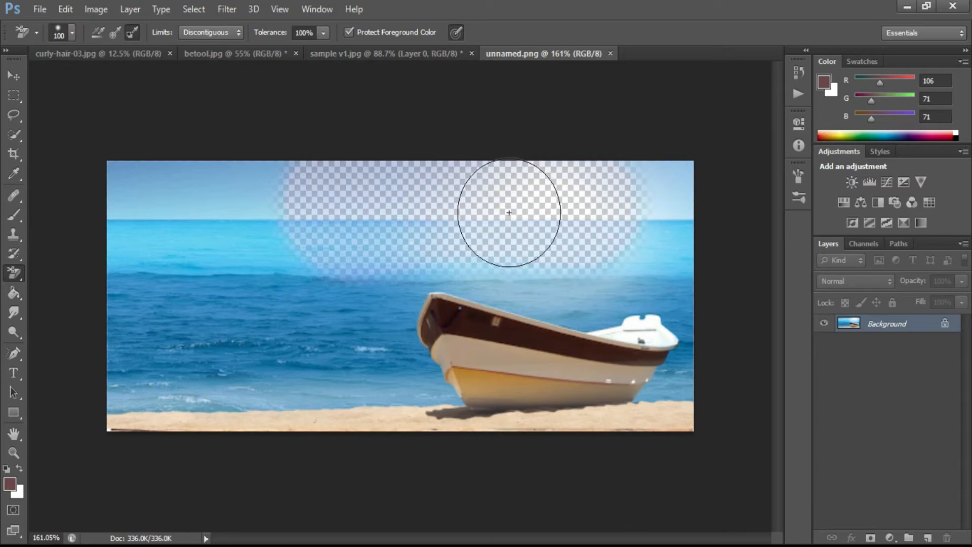
mouse_move(463, 238)
left_mouse_down()
mouse_move(479, 296)
mouse_move(460, 349)
mouse_move(477, 360)
mouse_move(624, 369)
left_mouse_up()
mouse_move(521, 372)
left_mouse_down()
mouse_move(365, 393)
mouse_move(311, 388)
mouse_move(257, 370)
mouse_move(246, 327)
mouse_move(294, 307)
mouse_move(628, 334)
mouse_move(645, 236)
mouse_move(659, 307)
left_mouse_up()
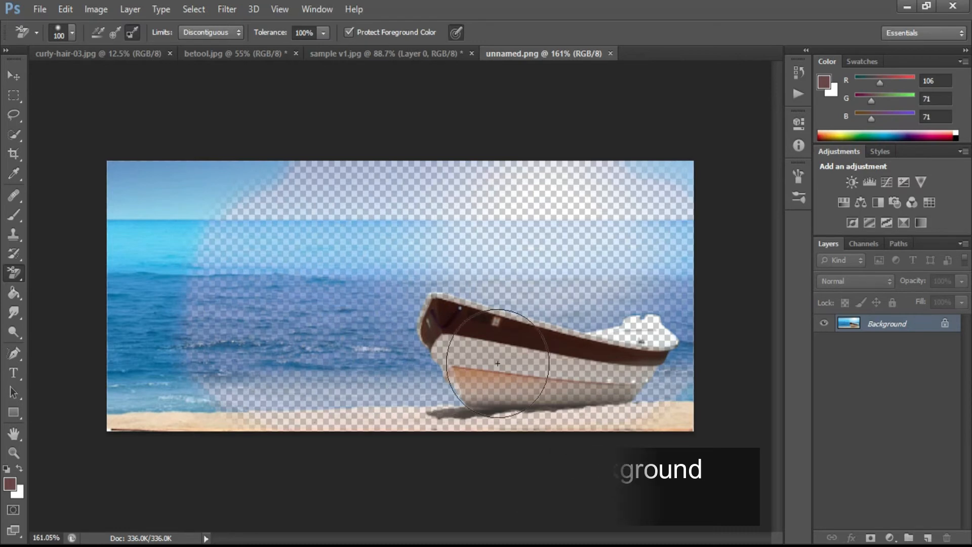
left_click_drag(653, 388, 648, 389)
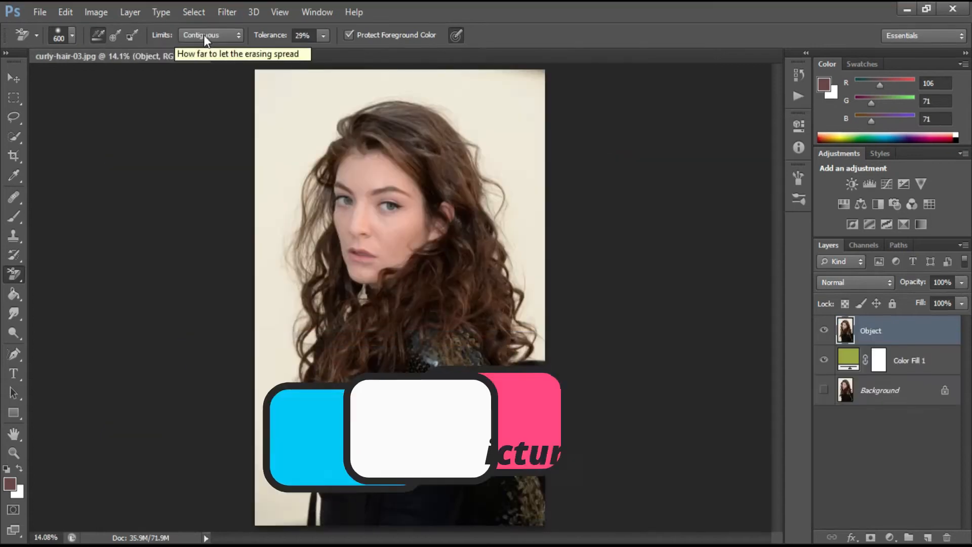
left_click(204, 34)
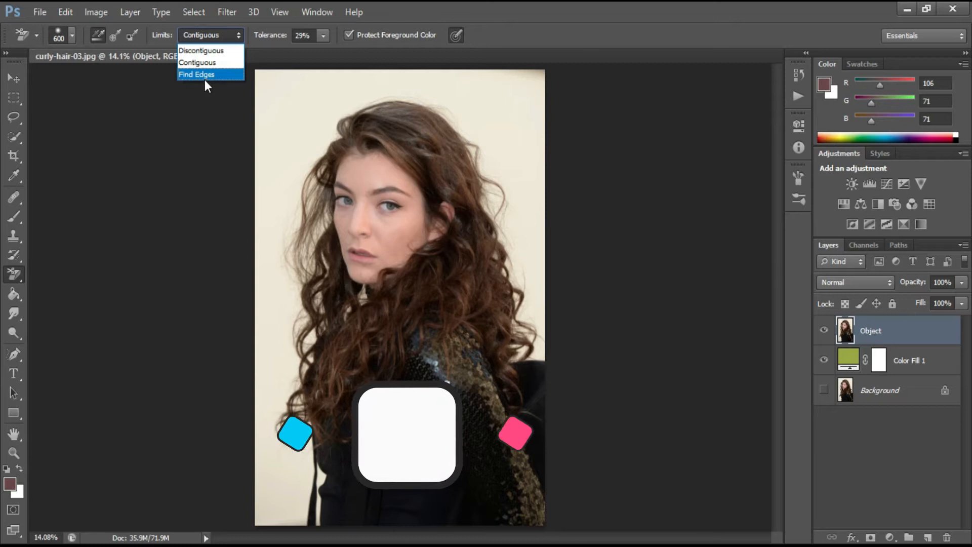
left_click(321, 38)
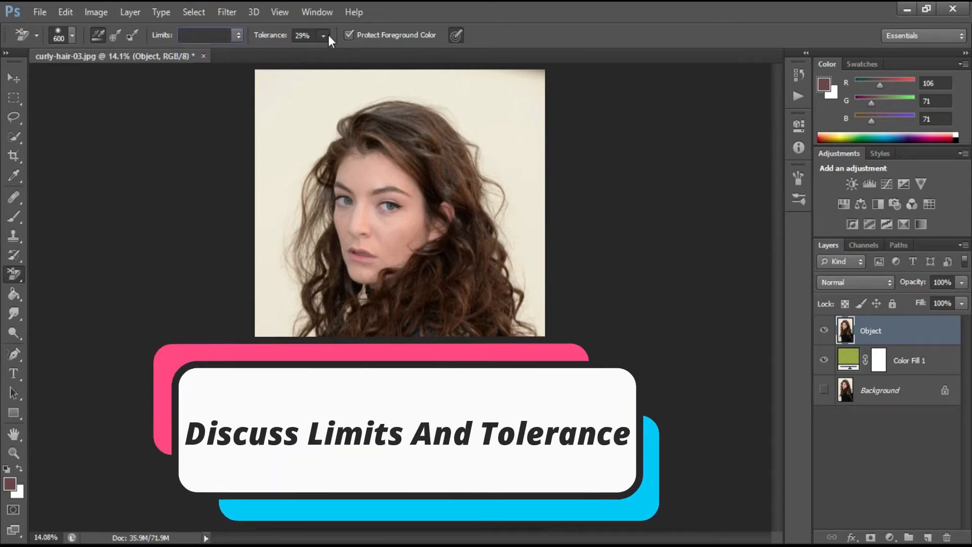
left_click(323, 36)
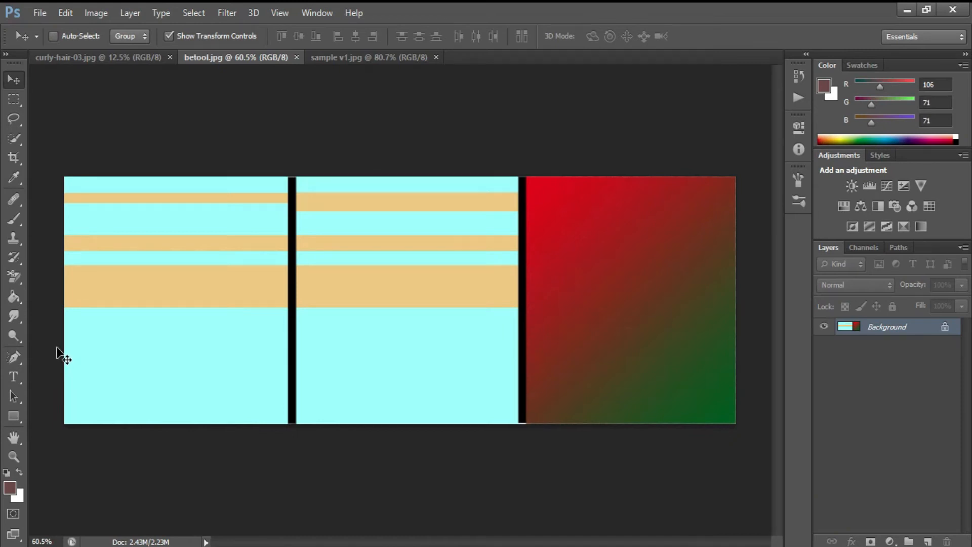
In betool.jpg, erase the cyan in the first striped block using the Background Eraser with Discontiguous limits and a 300 px brush
left_click(11, 276)
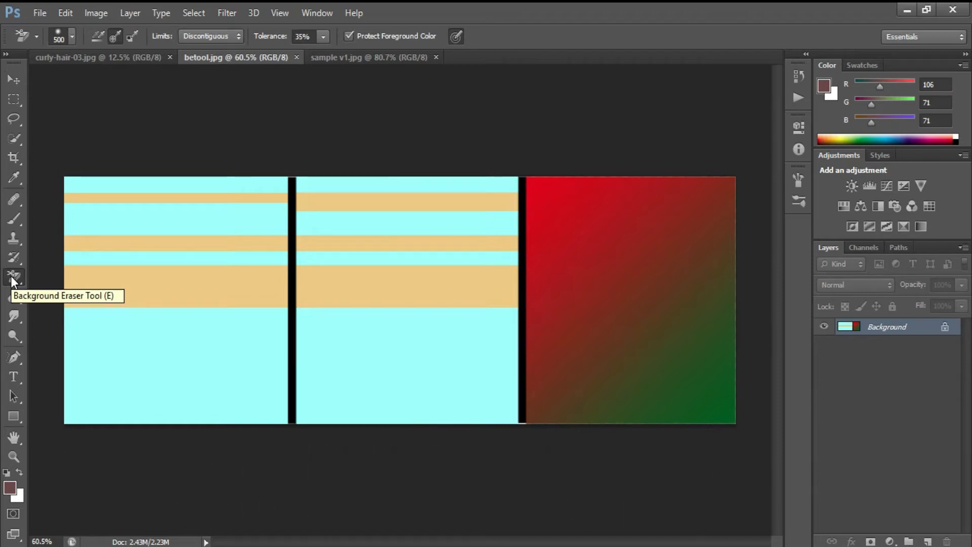
left_click(214, 38)
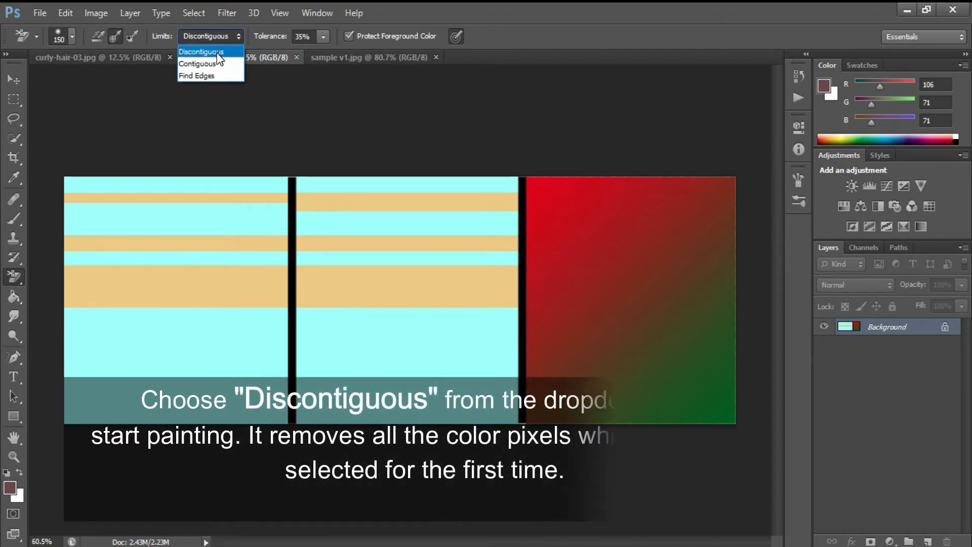
left_click(217, 52)
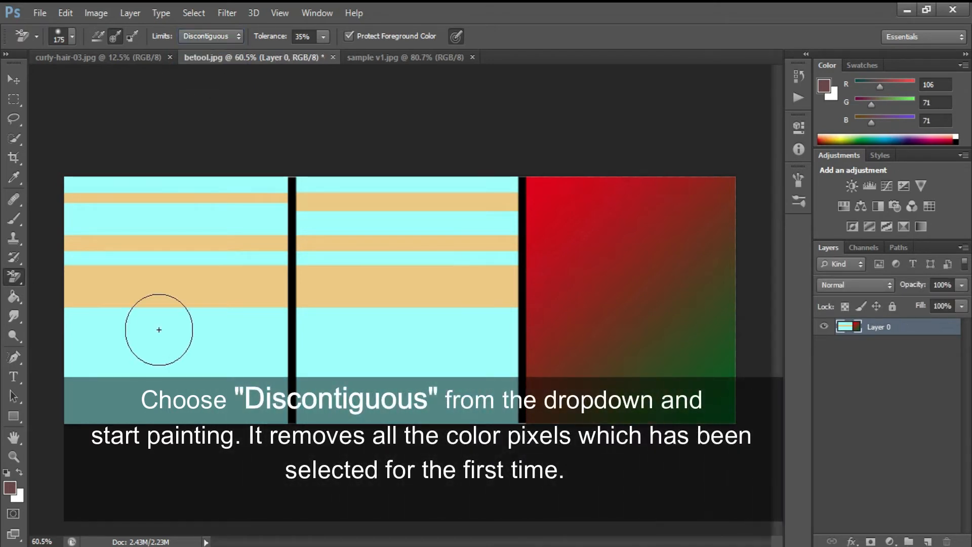
key("bracketright")
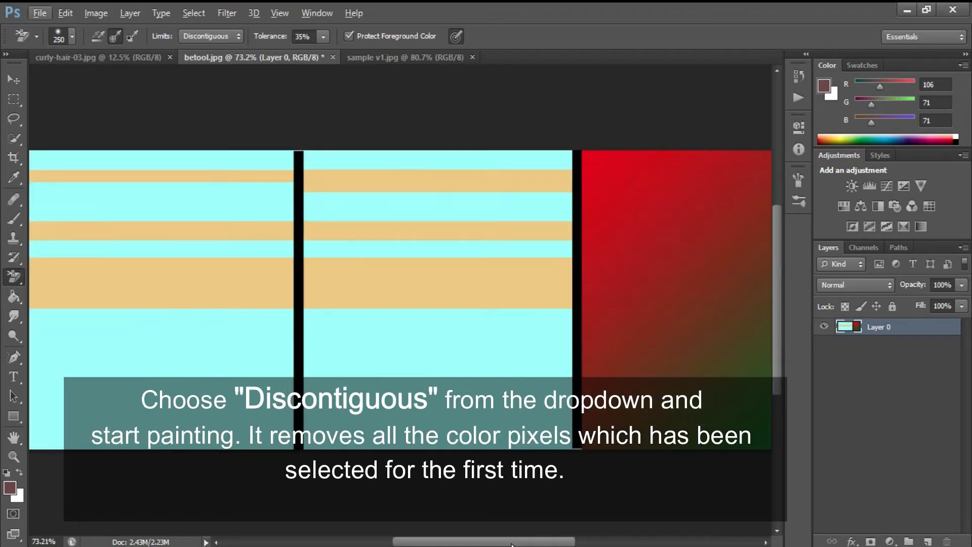
mouse_move(484, 541)
left_mouse_down()
mouse_move(421, 542)
mouse_move(455, 541)
left_mouse_up()
key("bracketright")
left_click(217, 313)
mouse_move(218, 313)
left_mouse_down()
mouse_move(323, 313)
mouse_move(250, 318)
left_mouse_up()
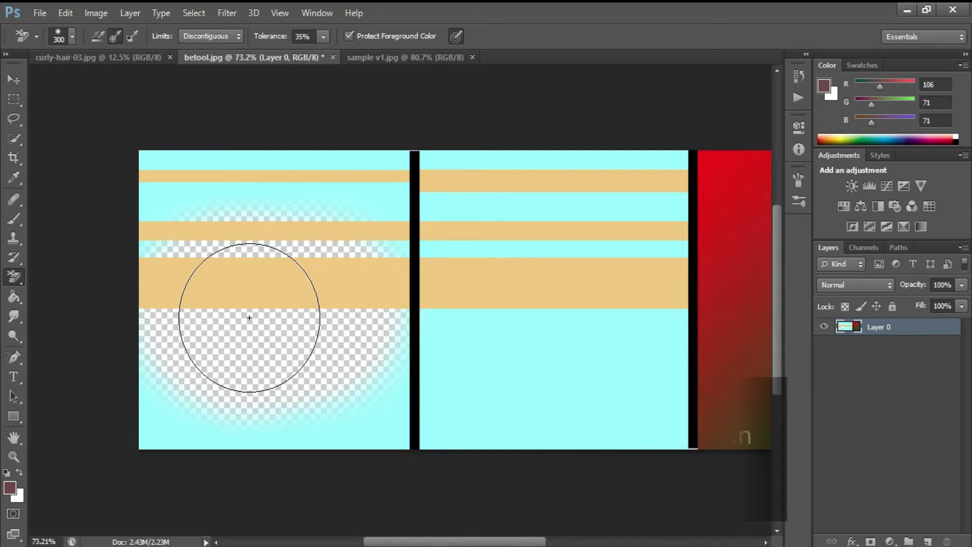
Set the eraser limits to Contiguous and erase the lower cyan area and an upper cyan band in the second striped block
left_click(219, 36)
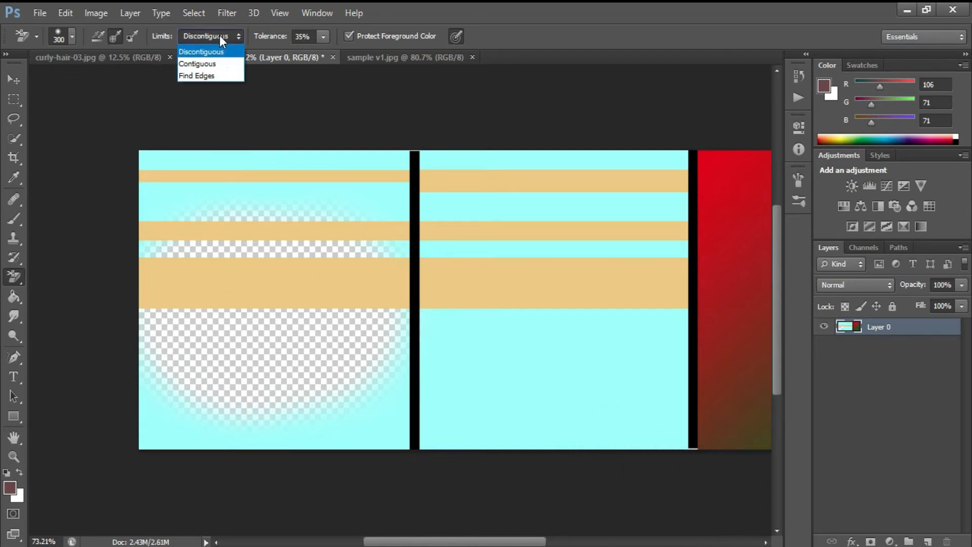
left_click(217, 62)
left_click_drag(514, 322, 588, 322)
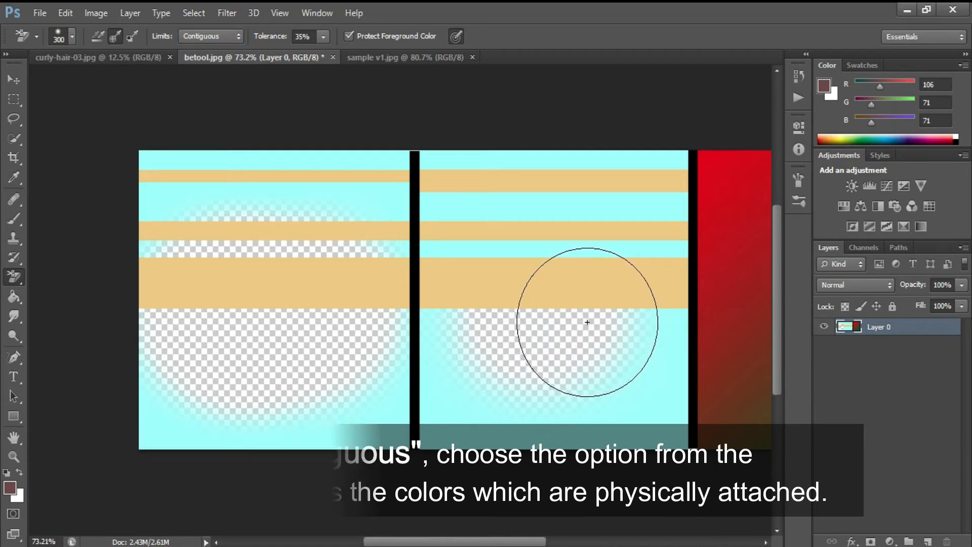
left_click_drag(502, 327, 576, 311)
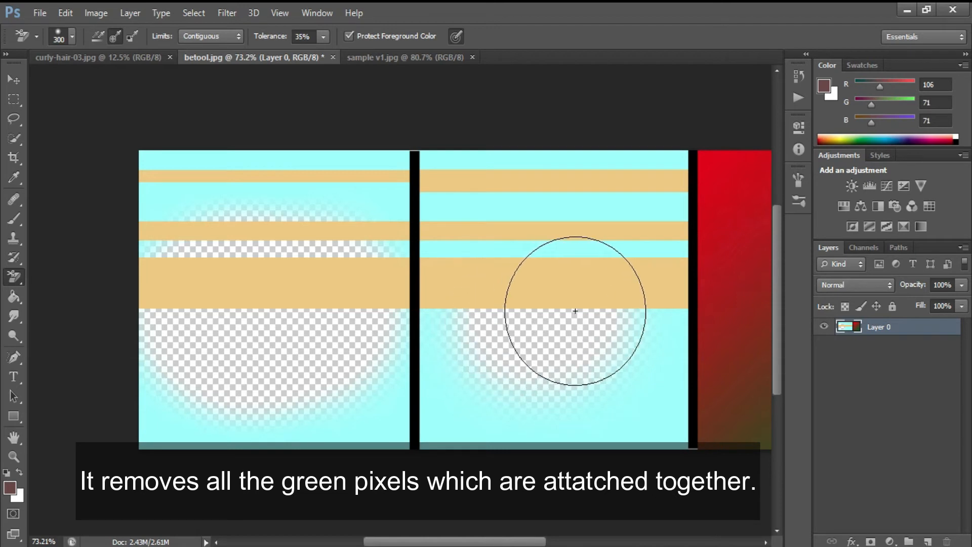
mouse_move(538, 203)
left_mouse_down()
mouse_move(503, 205)
mouse_move(604, 204)
left_mouse_up()
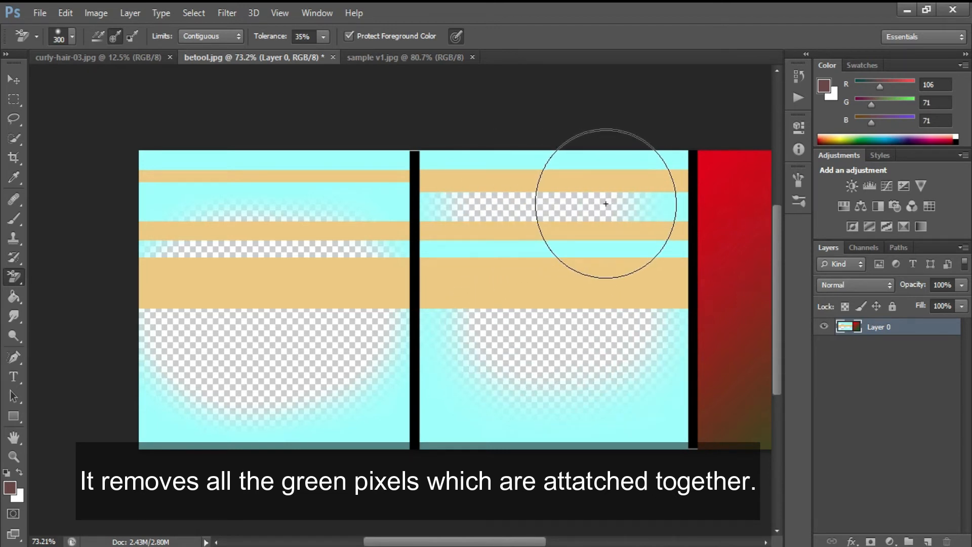
Finish erasing the second block's upper cyan band, and erase part of its narrow cyan stripe using Find Edges limits and an 80 px brush
left_click_drag(599, 211, 609, 214)
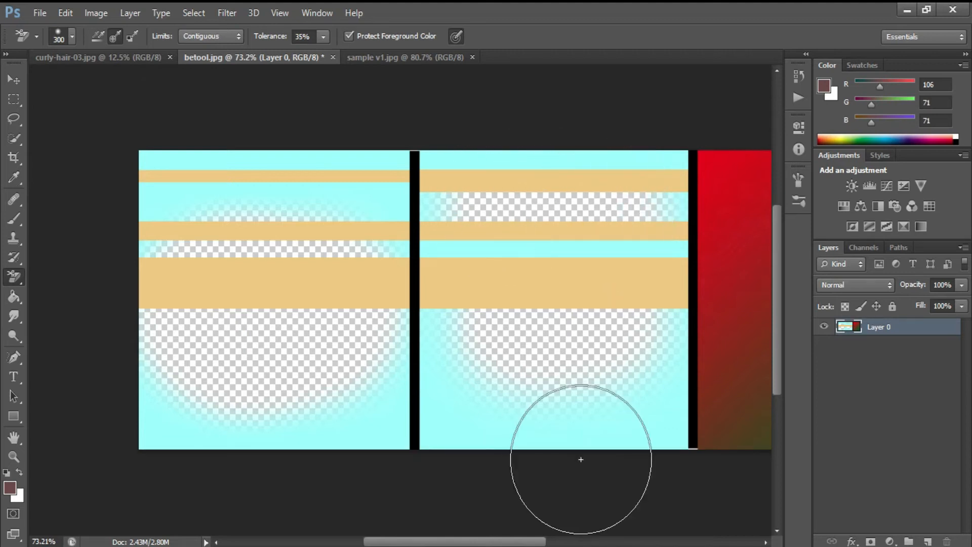
left_click(227, 37)
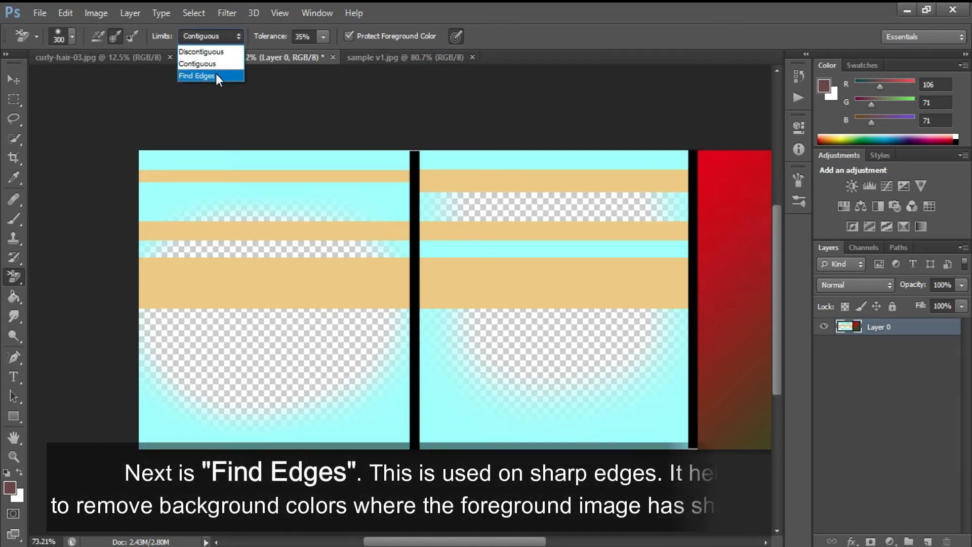
left_click(215, 75)
key("bracketleft")
key("bracketleft")
key("bracketleft")
key("bracketleft")
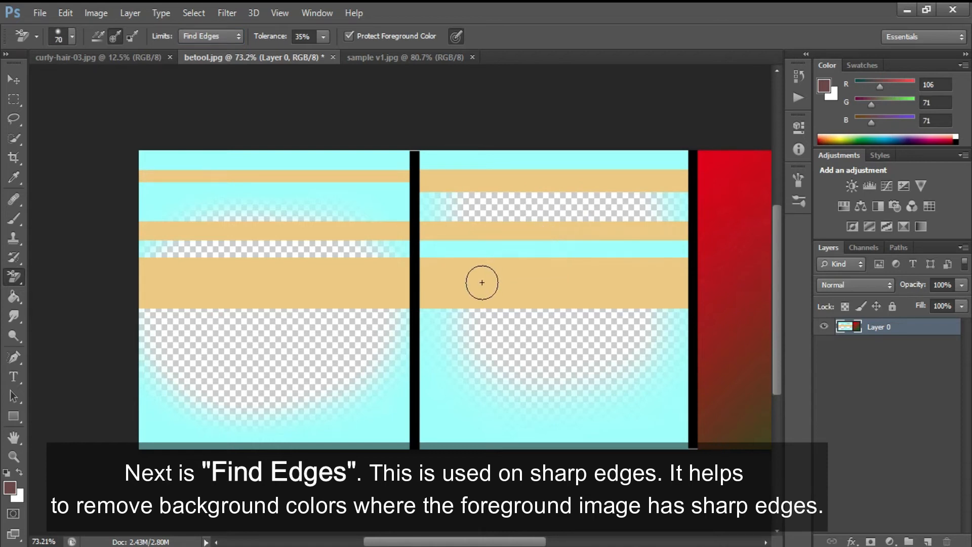
left_click(457, 248)
key("bracketright")
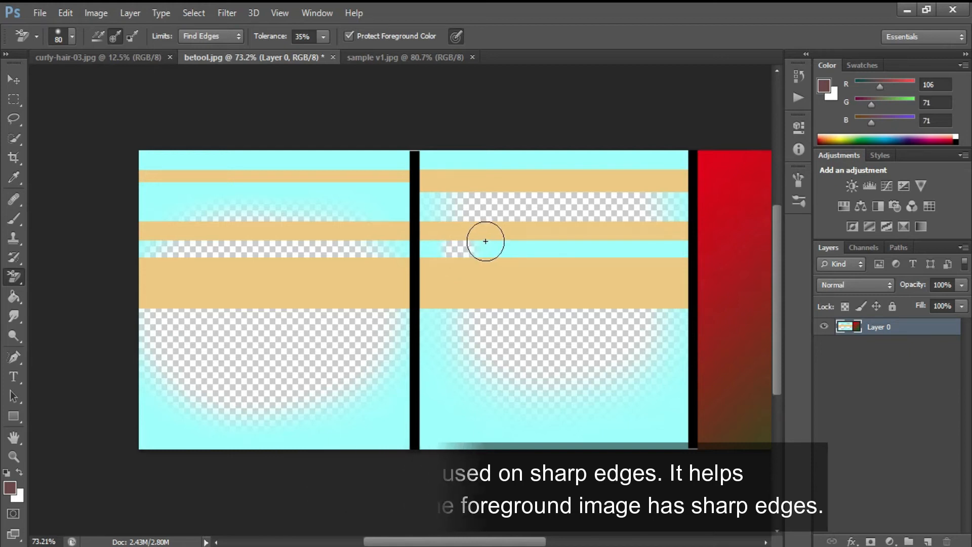
left_click(489, 244)
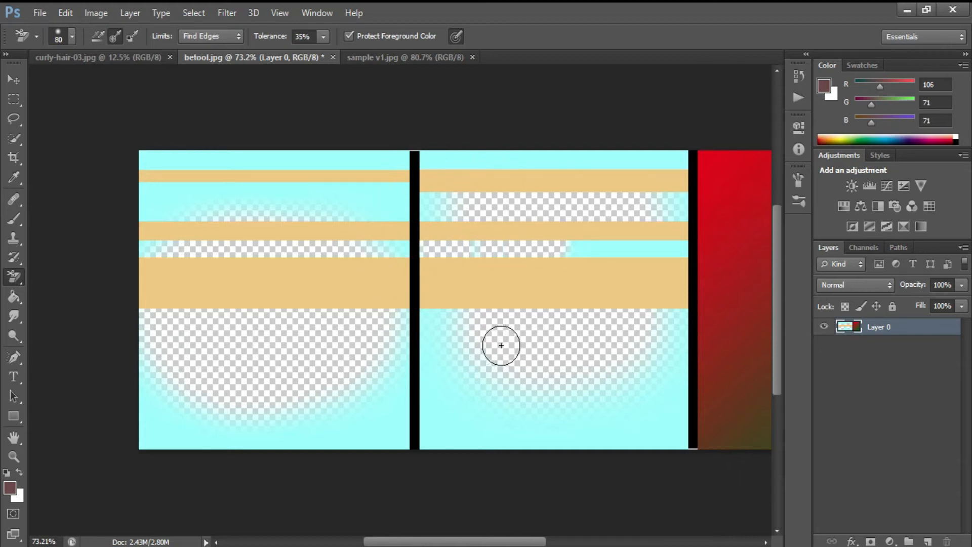
Erase the gradient block's red area with a 90 px brush at 29% tolerance, and its lower green area at a higher tolerance
left_click_drag(540, 542, 622, 542)
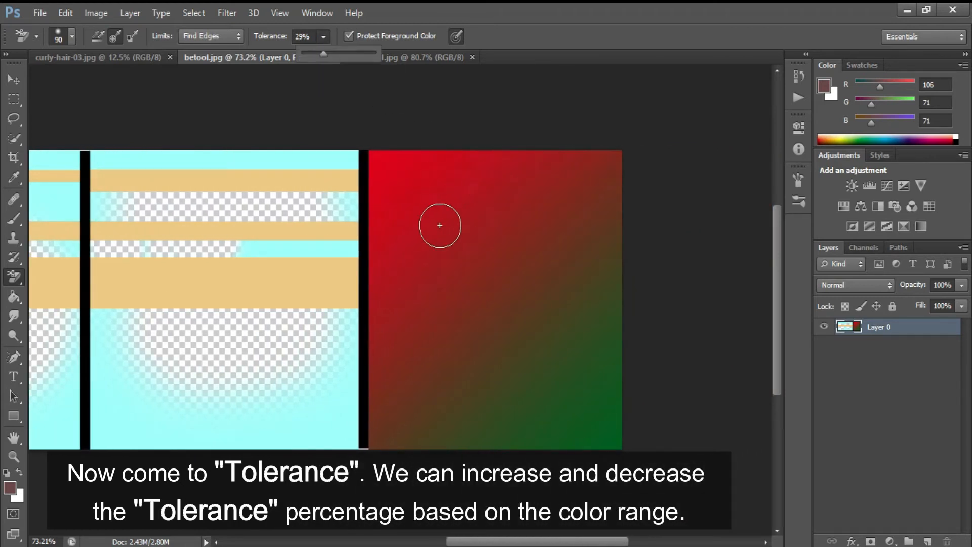
left_click_drag(432, 191, 463, 256)
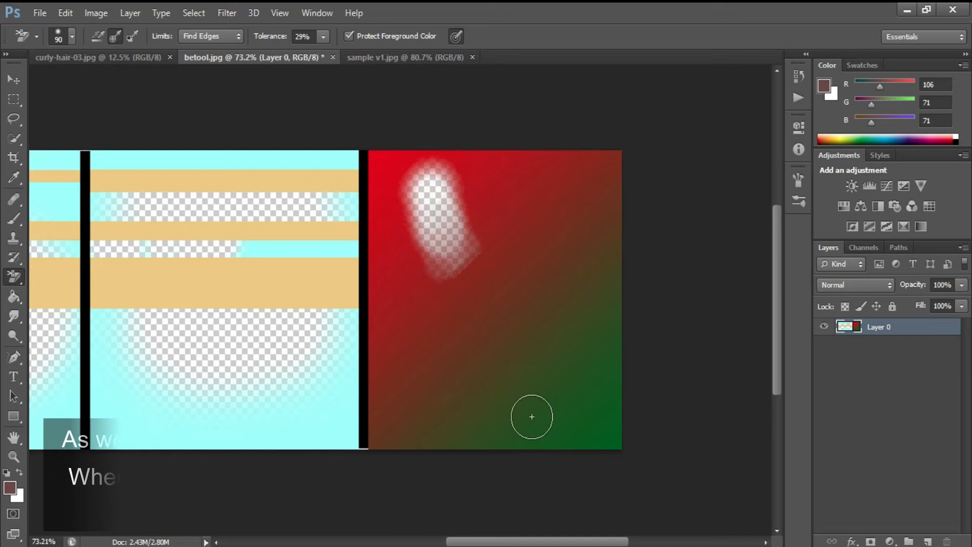
mouse_move(425, 330)
left_mouse_down()
mouse_move(415, 265)
mouse_move(454, 174)
mouse_move(499, 193)
mouse_move(559, 158)
mouse_move(482, 231)
left_mouse_up()
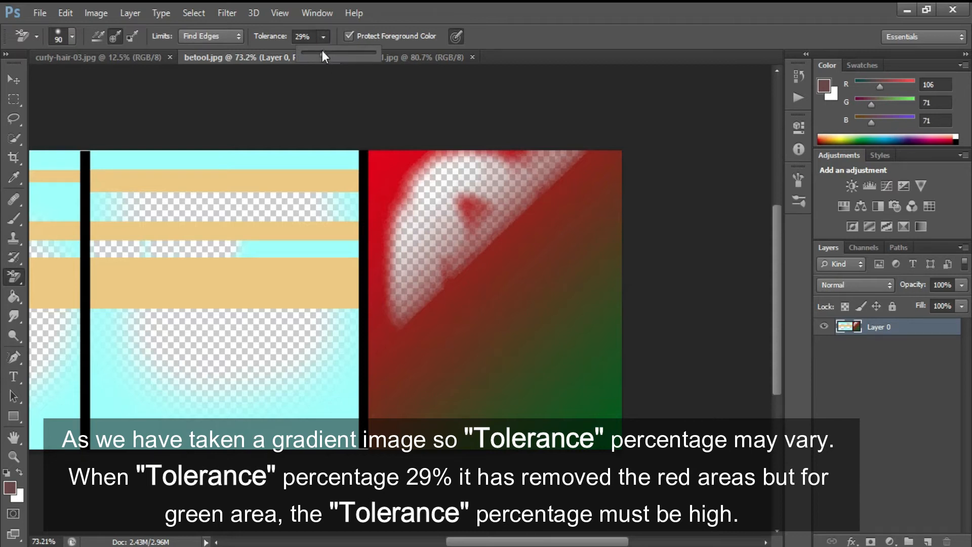
left_click_drag(322, 53, 381, 58)
mouse_move(457, 424)
left_mouse_down()
mouse_move(485, 313)
mouse_move(538, 240)
mouse_move(553, 246)
mouse_move(565, 320)
mouse_move(553, 364)
mouse_move(557, 222)
mouse_move(397, 173)
mouse_move(387, 157)
mouse_move(383, 199)
mouse_move(401, 293)
mouse_move(398, 396)
left_mouse_up()
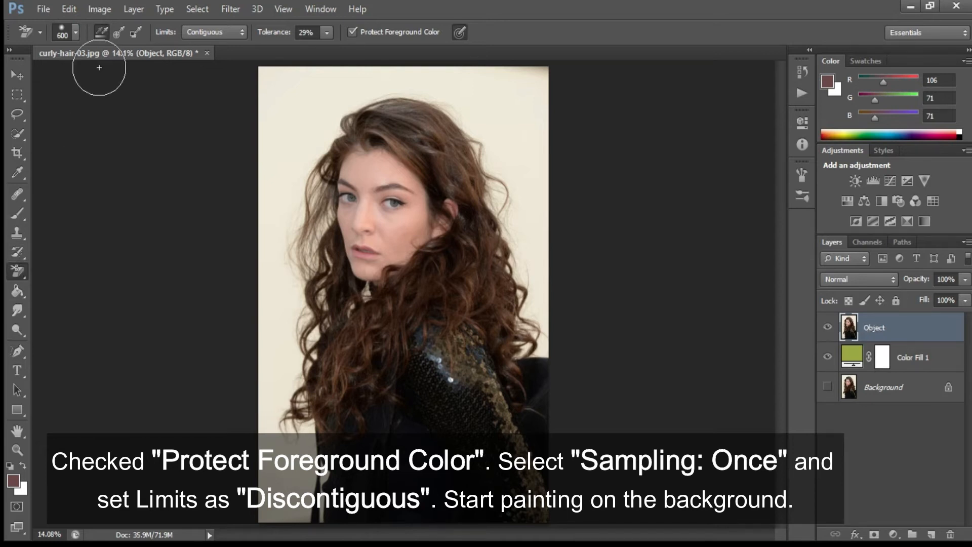
In curly-hair-03.jpg, erase the cream background around the hair on the Object layer using Once sampling, Discontiguous limits and a 600 px brush
left_click(113, 33)
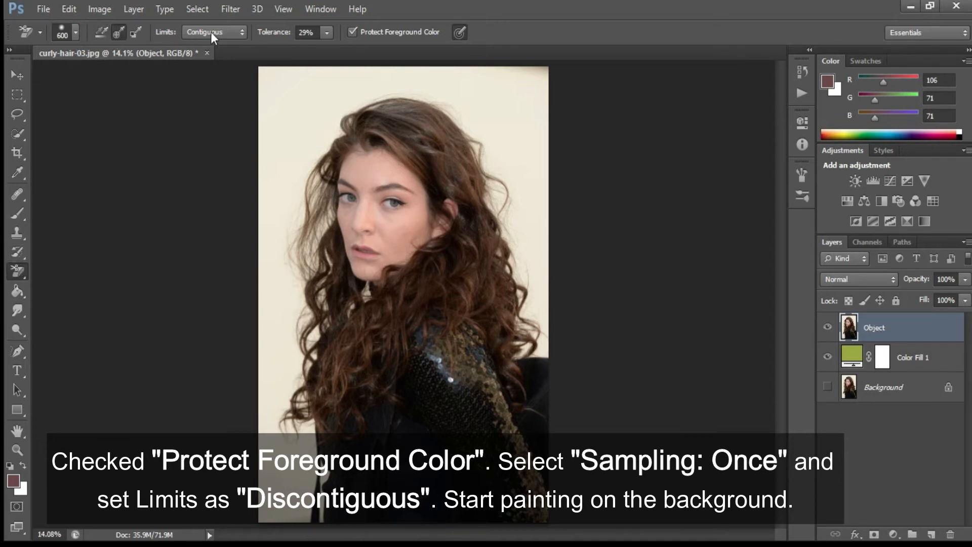
left_click(211, 31)
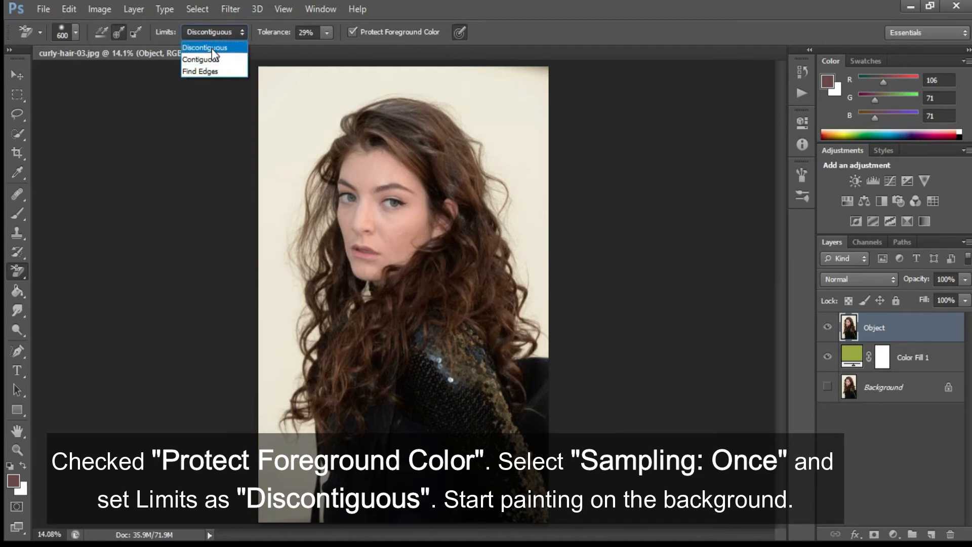
left_click(212, 47)
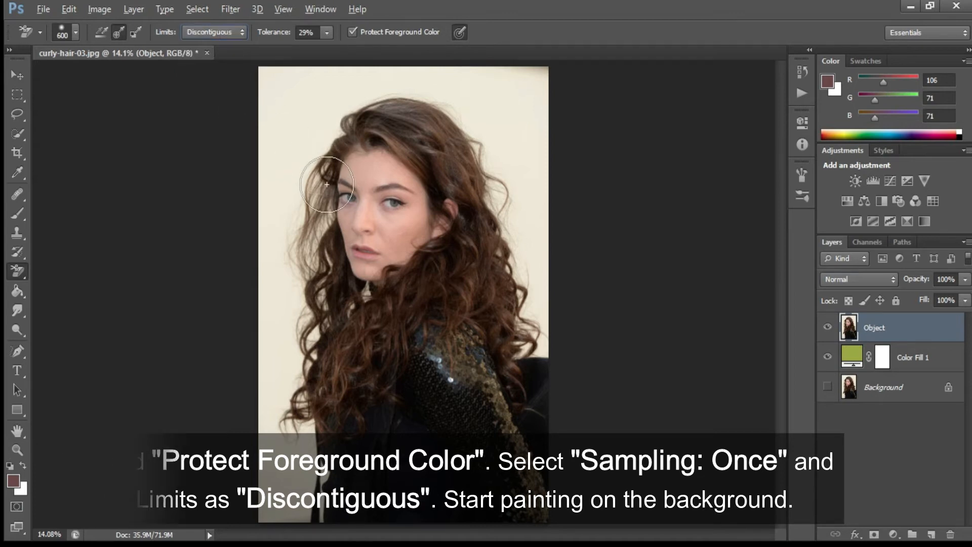
mouse_move(310, 123)
left_mouse_down()
mouse_move(303, 248)
mouse_move(303, 195)
mouse_move(306, 232)
mouse_move(303, 197)
mouse_move(298, 237)
mouse_move(312, 319)
mouse_move(304, 291)
mouse_move(306, 416)
mouse_move(305, 346)
mouse_move(312, 403)
mouse_move(307, 393)
mouse_move(293, 453)
mouse_move(269, 81)
mouse_move(285, 99)
mouse_move(304, 80)
mouse_move(326, 117)
mouse_move(363, 92)
mouse_move(454, 90)
mouse_move(516, 104)
mouse_move(453, 94)
mouse_move(519, 204)
mouse_move(495, 177)
mouse_move(516, 218)
mouse_move(529, 335)
mouse_move(541, 254)
mouse_move(548, 355)
mouse_move(525, 53)
mouse_move(528, 96)
mouse_move(543, 84)
mouse_move(529, 226)
left_mouse_up()
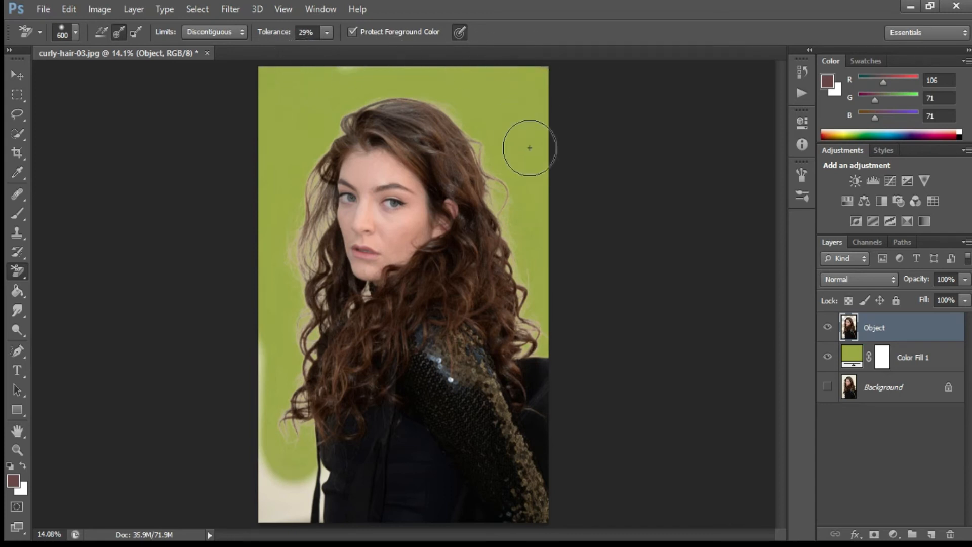
Set the eraser limits to Find Edges and erase the remaining cream background beside the black jacket's lower edge
scroll(402, 224, "up", 2)
scroll(397, 223, "down", 3)
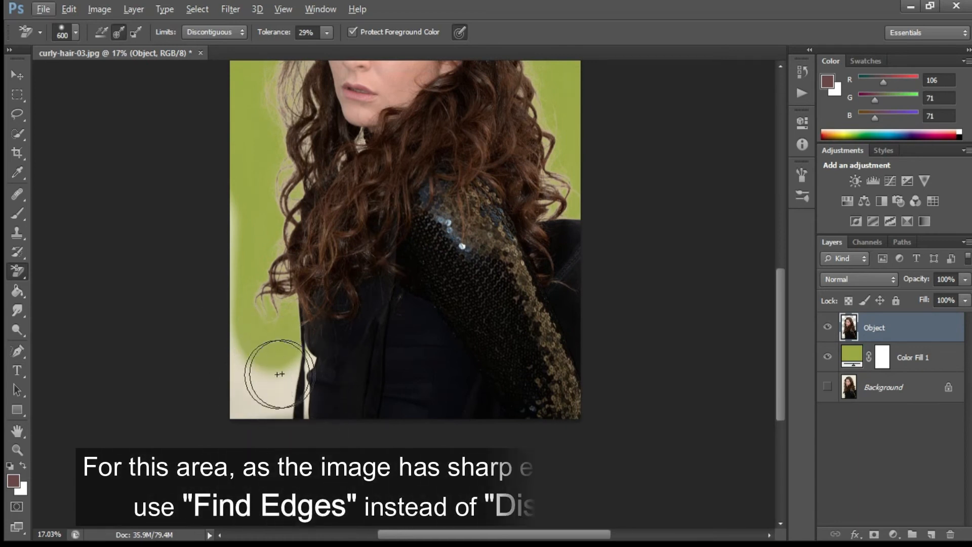
left_click(224, 29)
left_click(201, 74)
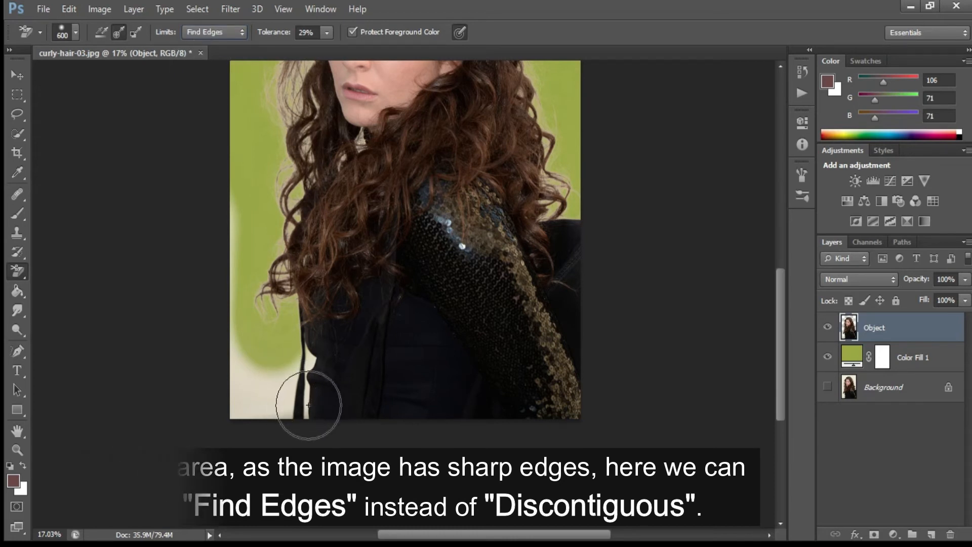
mouse_move(295, 372)
left_mouse_down()
mouse_move(274, 380)
mouse_move(265, 422)
mouse_move(242, 389)
mouse_move(239, 326)
left_mouse_up()
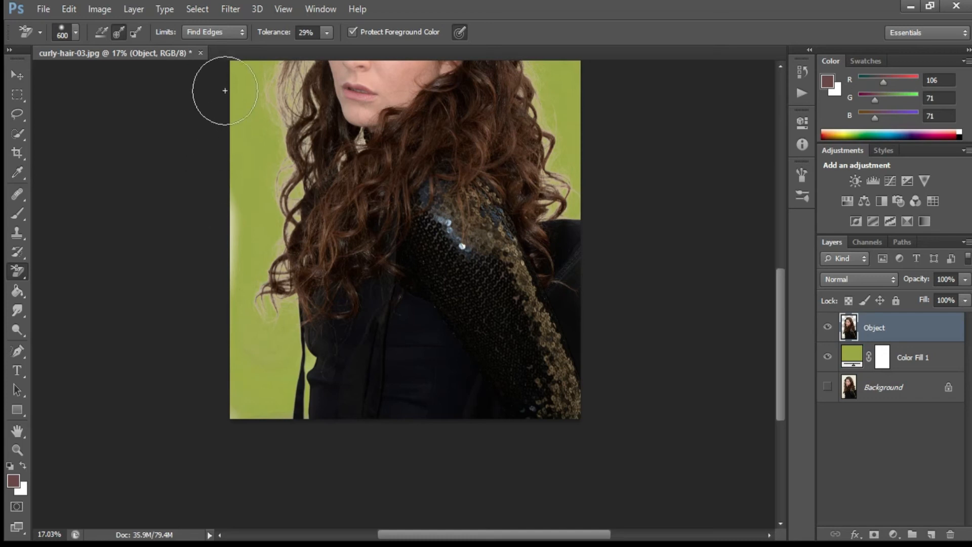
Erase the background gaps between the curls and under the chin using Contiguous limits and a 125 px brush
left_click(214, 32)
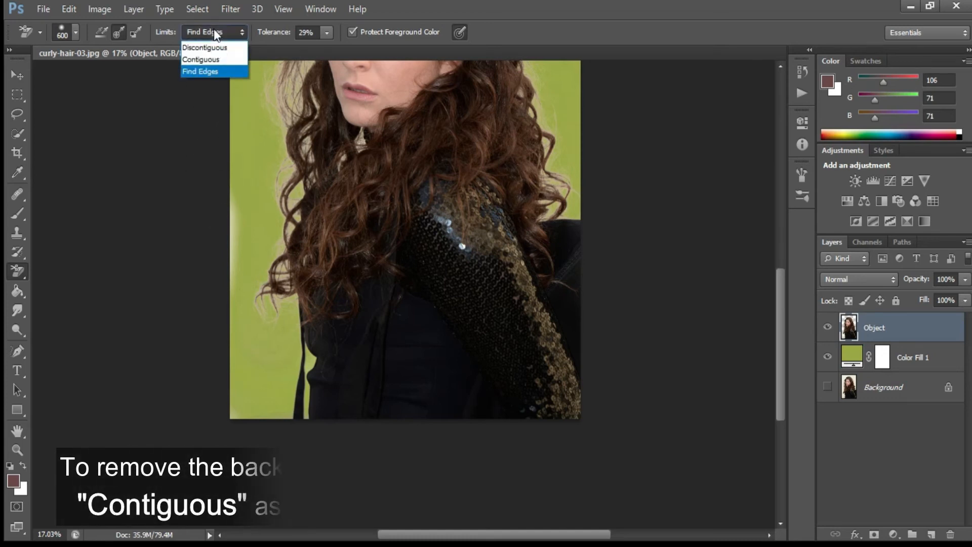
left_click(221, 61)
key("bracketleft")
scroll(360, 253, "up", 2)
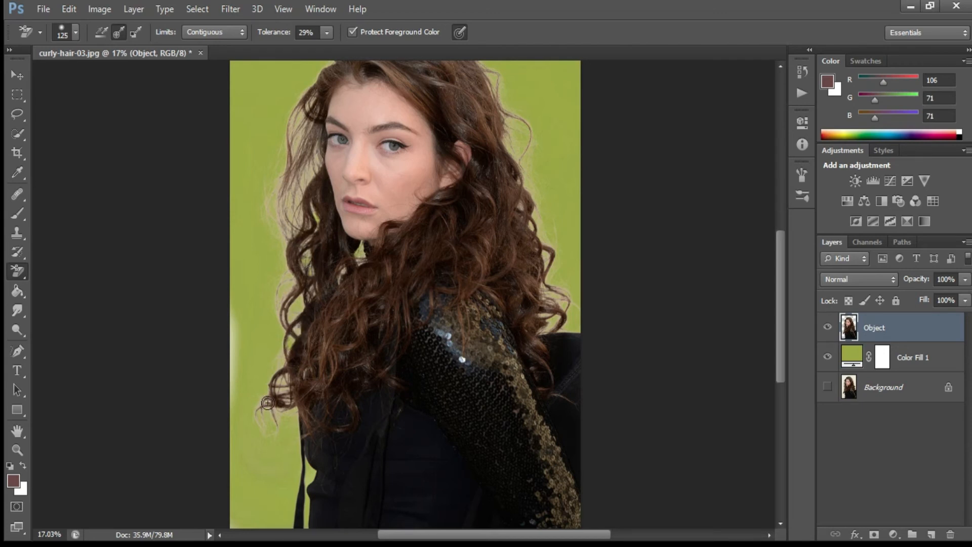
scroll(294, 396, "up", 2)
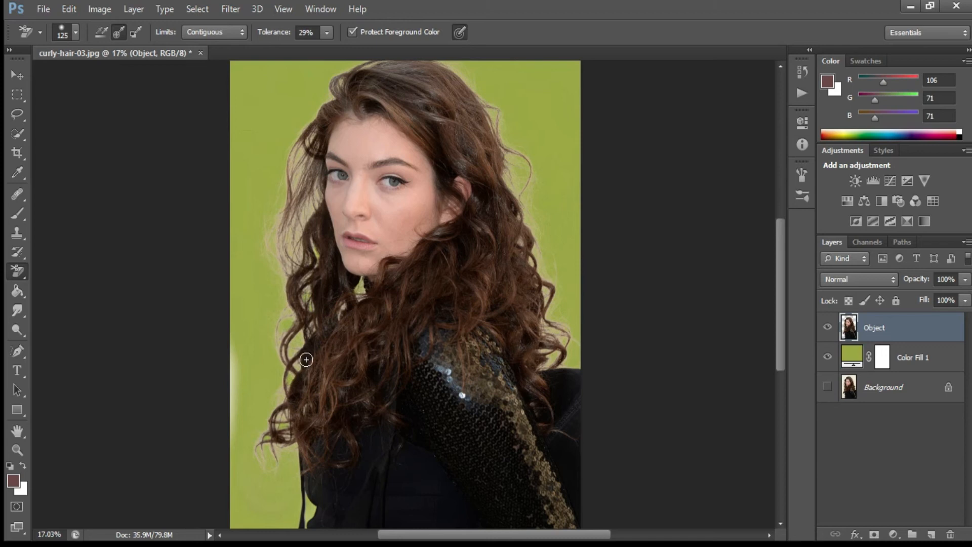
scroll(281, 293, "down", 2)
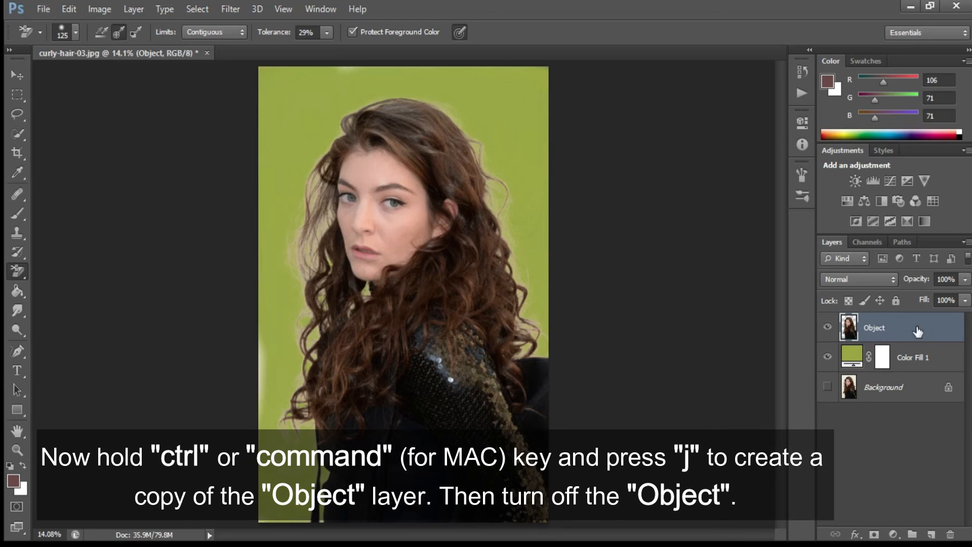
Duplicate the Object layer and hide the original
key("ctrl+j")
left_click(828, 357)
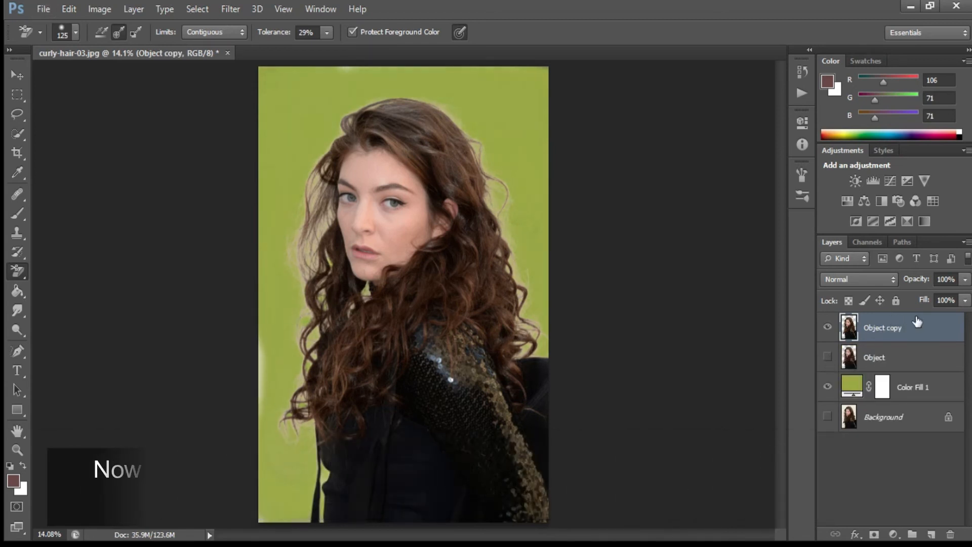
Load the Object copy layer's pixels as a selection and add it as a layer mask to the Object layer
left_click(851, 329, "ctrl")
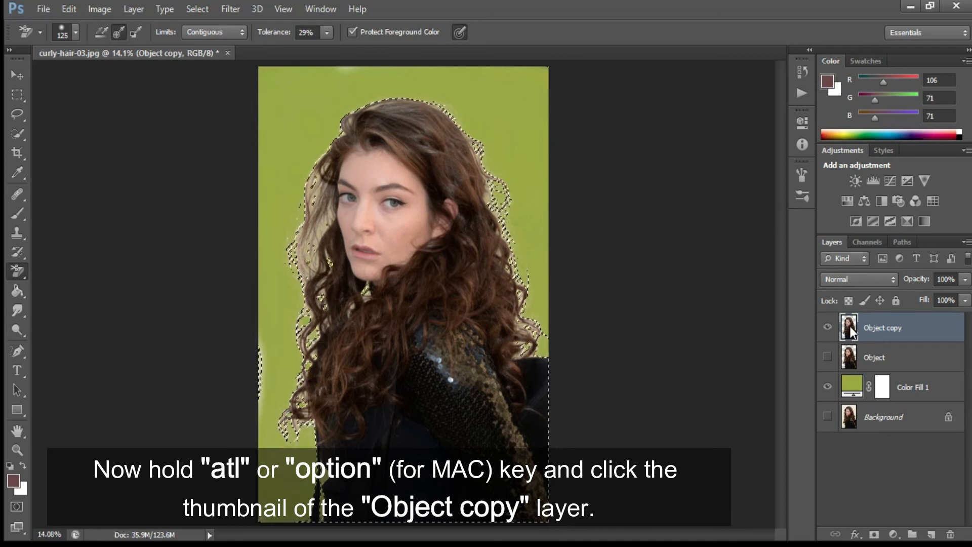
left_click(885, 359)
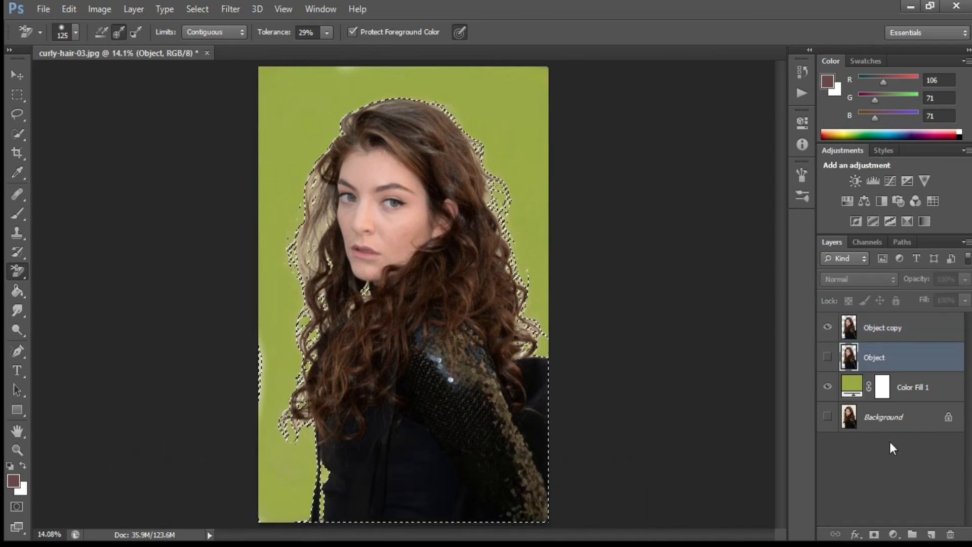
left_click(872, 537)
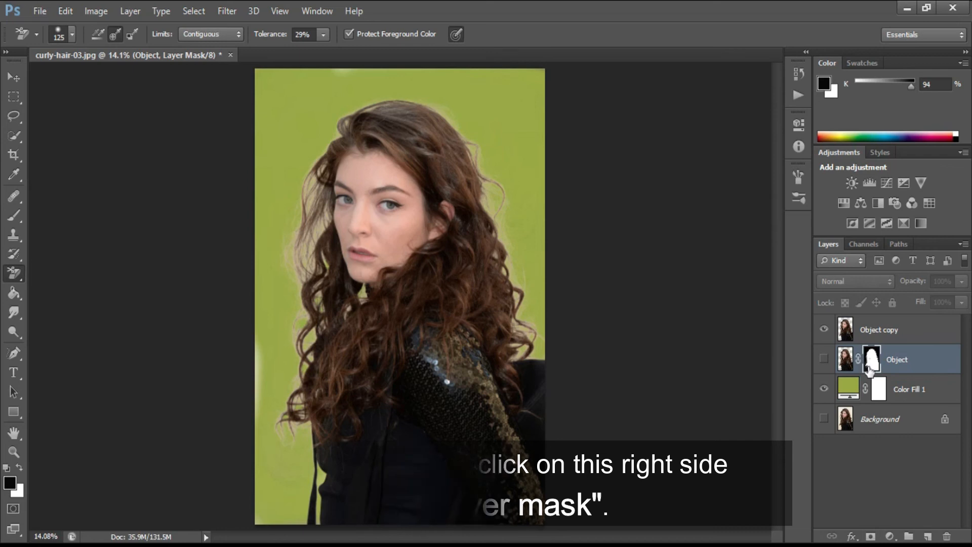
Delete the Object copy layer and make the masked Object layer visible
left_click(884, 332)
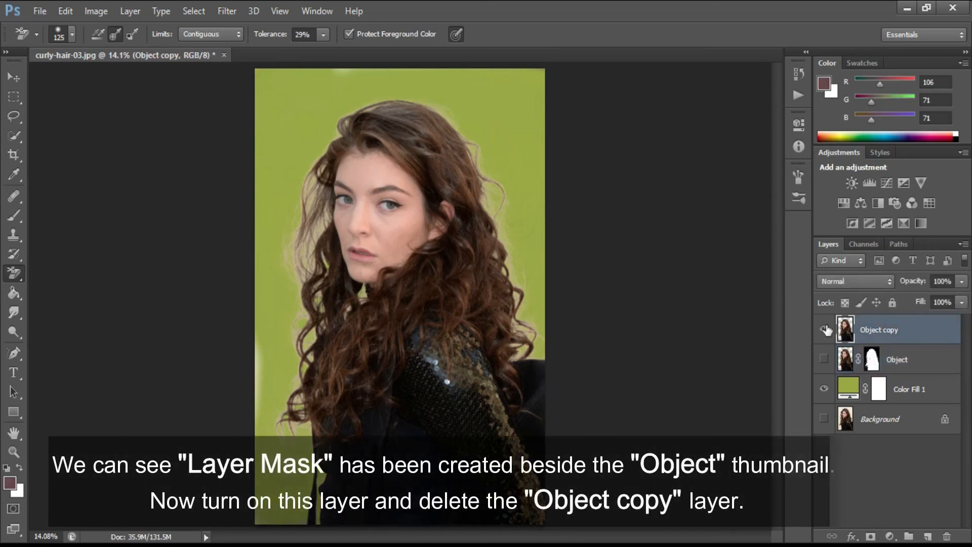
left_click(825, 330)
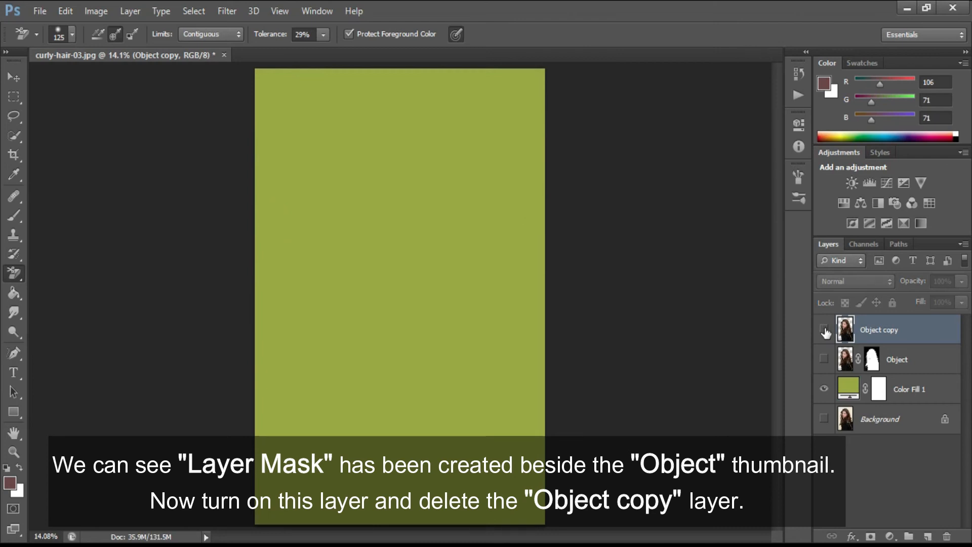
key("Delete")
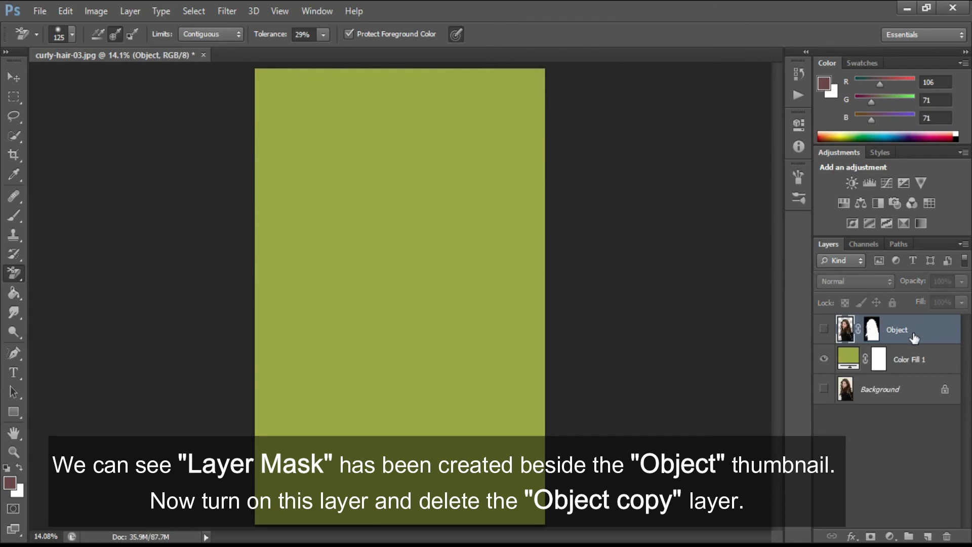
left_click(824, 330)
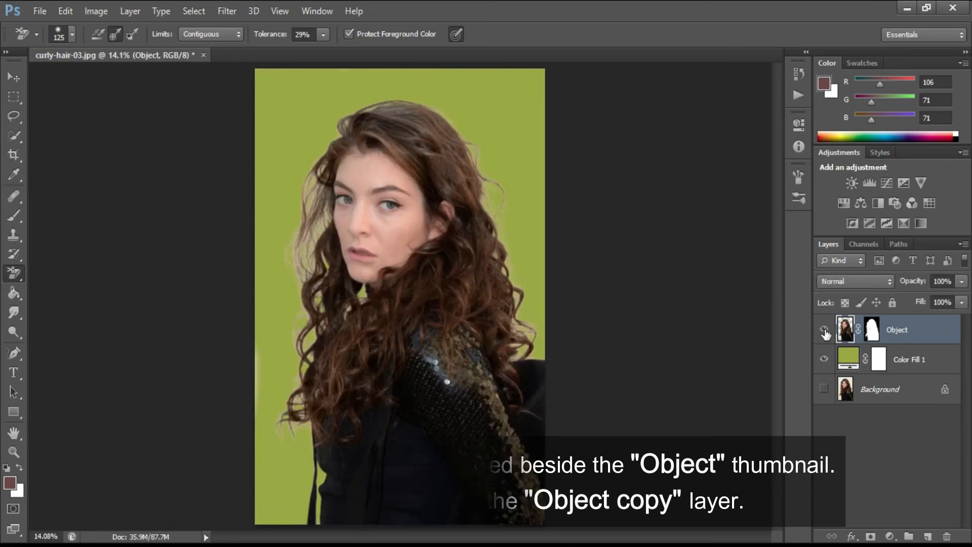
Display the Object layer's mask alone and paint its leftover background patches black with a 500 px brush in Normal mode
left_click(873, 331, "alt")
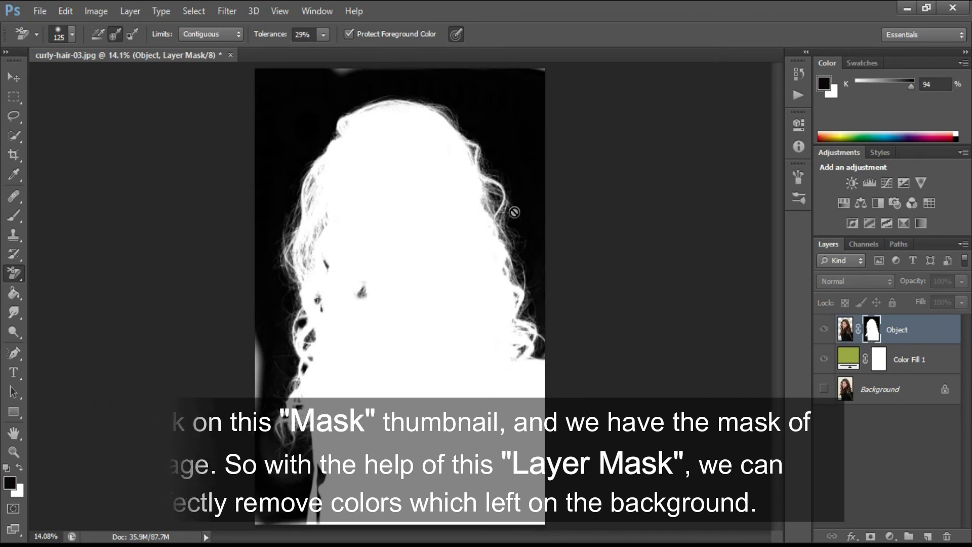
left_click(16, 215)
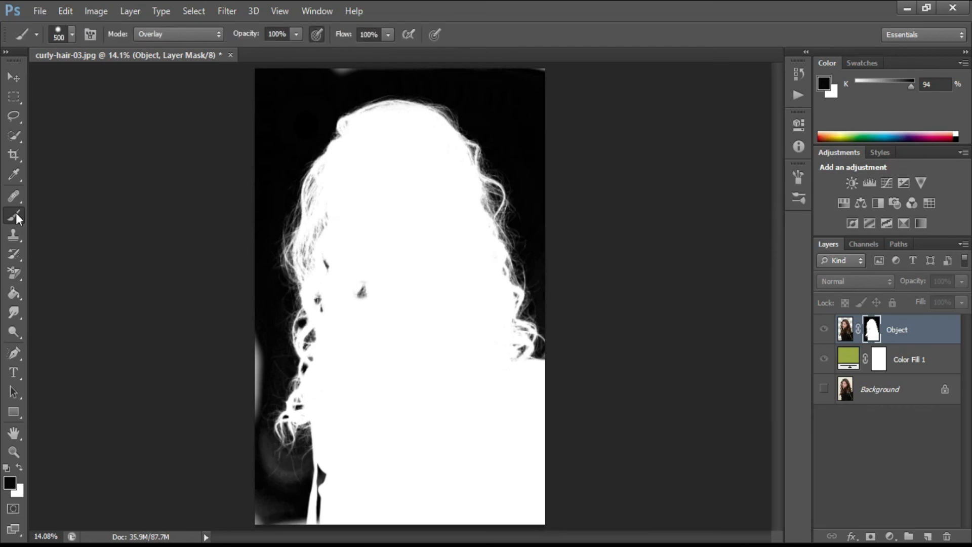
left_click(198, 35)
left_click(189, 48)
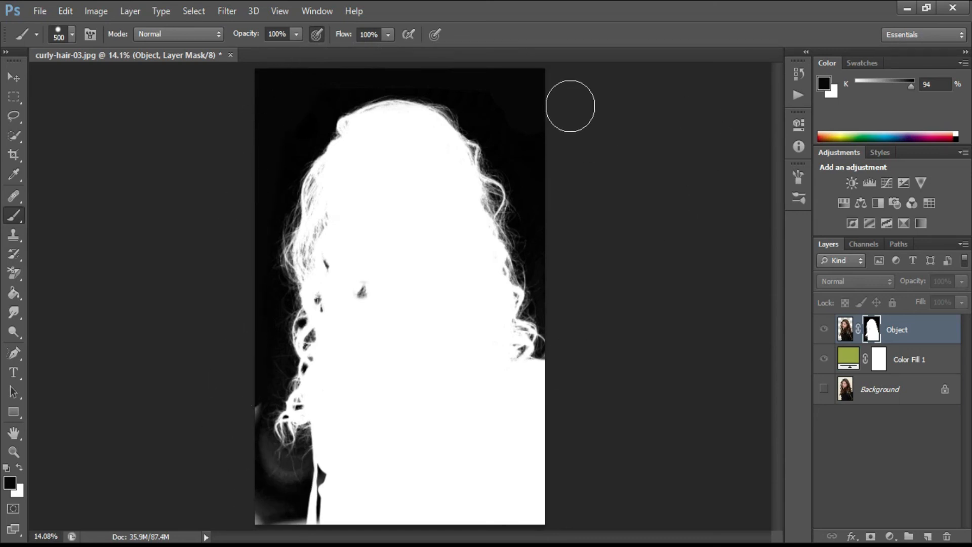
mouse_move(287, 514)
left_mouse_down()
mouse_move(263, 522)
mouse_move(257, 509)
mouse_move(259, 487)
mouse_move(263, 505)
mouse_move(273, 480)
left_mouse_up()
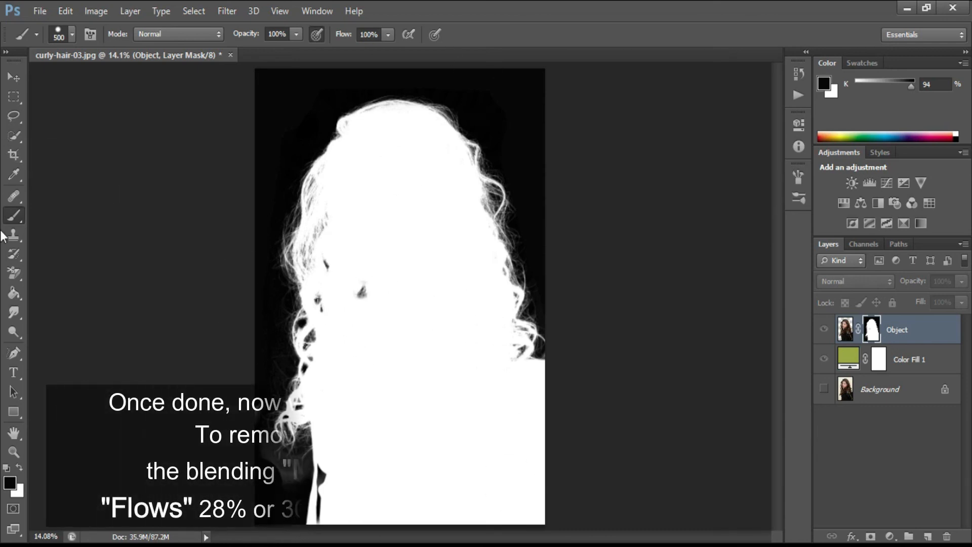
Clean the mask along the hair edges on both sides by painting with the 500 px brush in Overlay mode at 28% flow
left_click(150, 36)
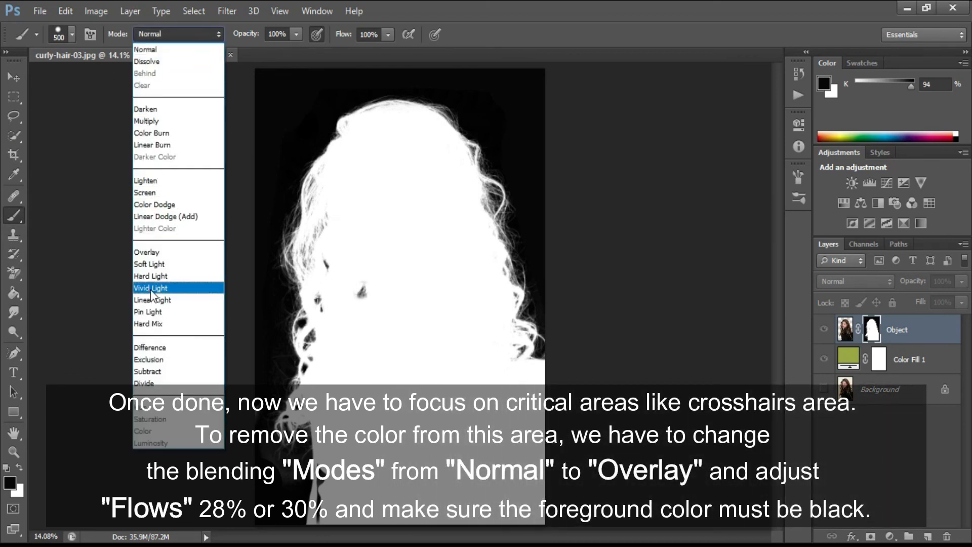
left_click(145, 252)
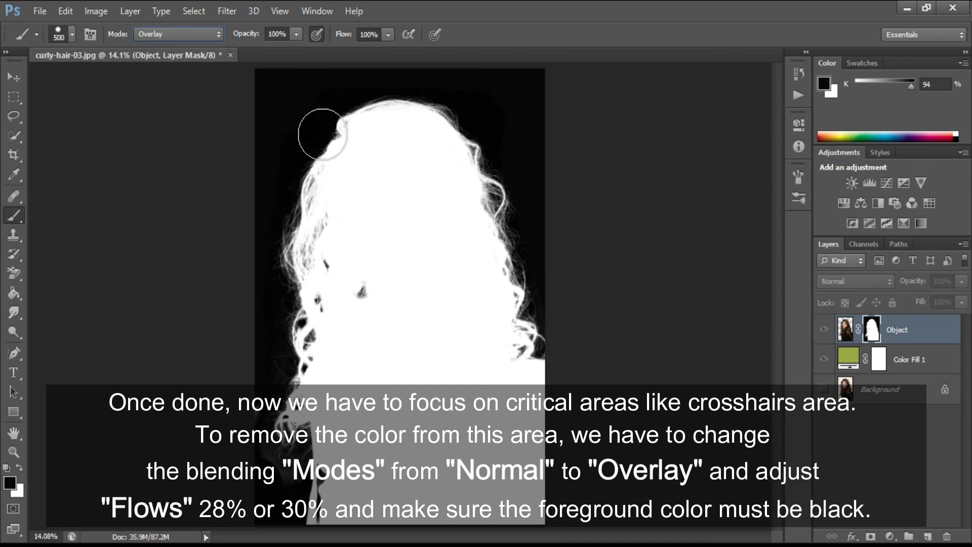
left_click(385, 32)
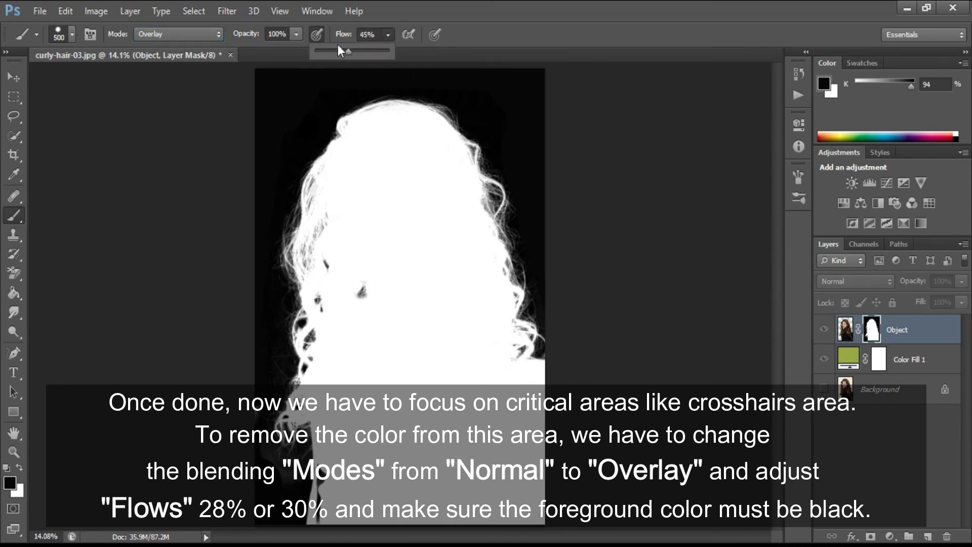
left_click_drag(339, 44, 324, 42)
left_click_drag(334, 48, 336, 48)
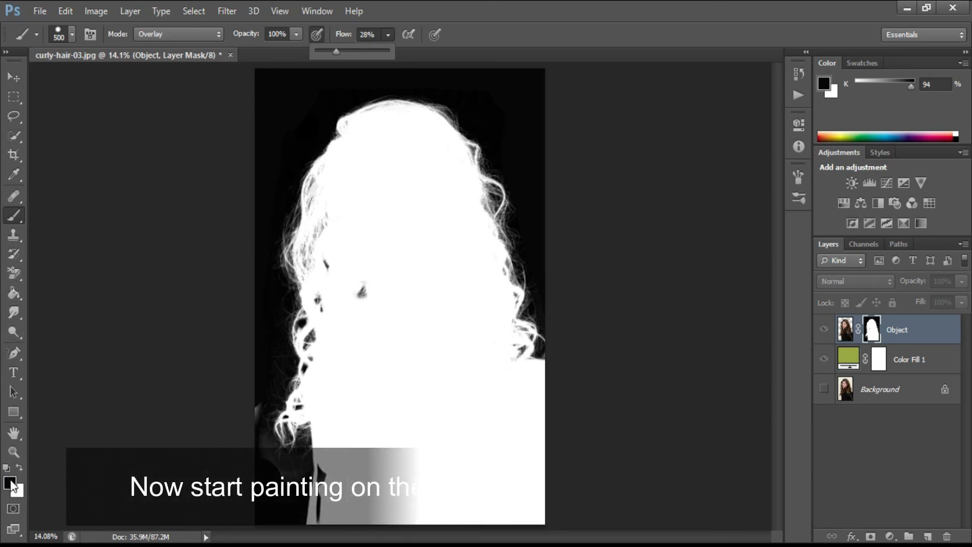
mouse_move(339, 193)
left_mouse_down()
mouse_move(316, 179)
mouse_move(299, 213)
left_mouse_up()
mouse_move(312, 173)
left_mouse_down()
mouse_move(285, 406)
mouse_move(296, 340)
mouse_move(268, 438)
left_mouse_up()
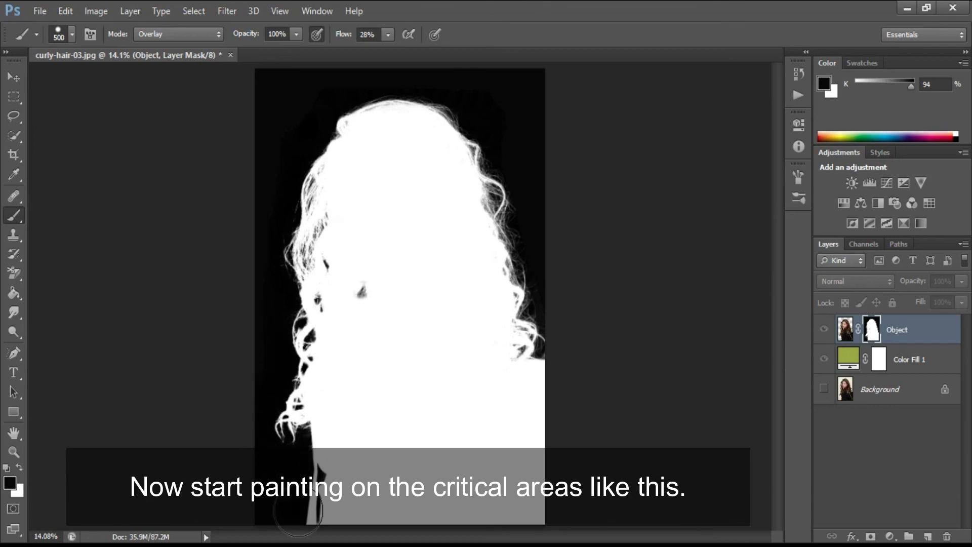
left_click_drag(289, 366, 284, 439)
mouse_move(434, 86)
left_mouse_down()
mouse_move(508, 322)
mouse_move(530, 354)
mouse_move(516, 332)
left_mouse_up()
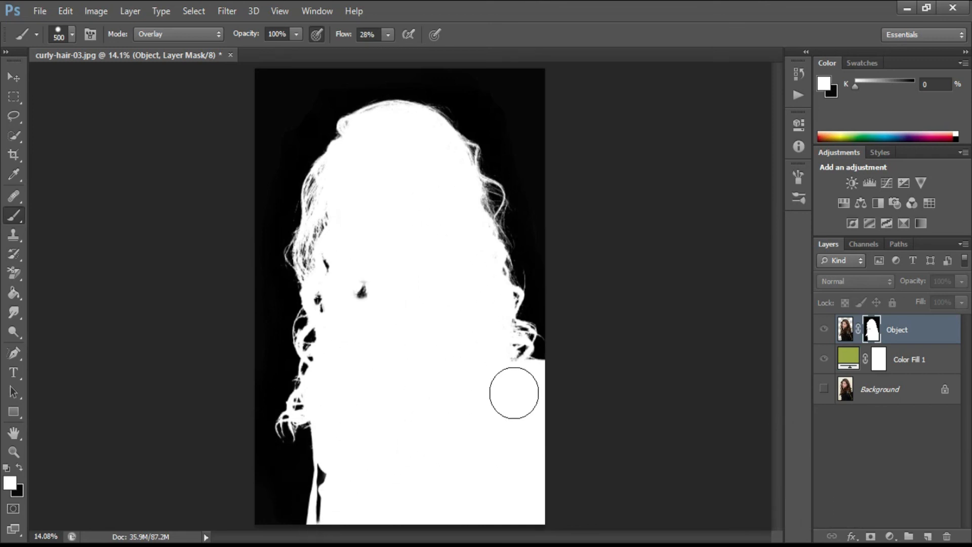
Return from the mask to the Object layer's image to view the finished cutout over the green fill
left_click(845, 332)
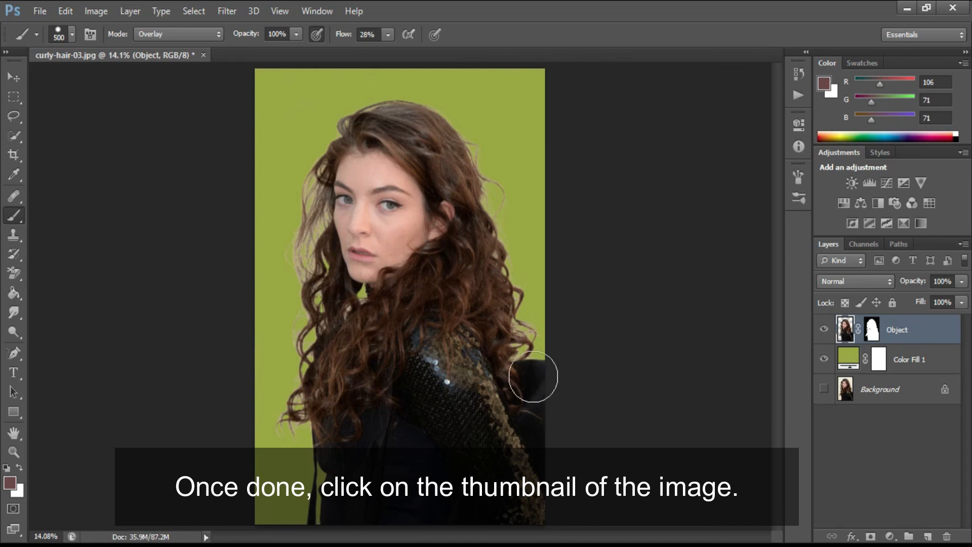
scroll(515, 380, "down", 1)
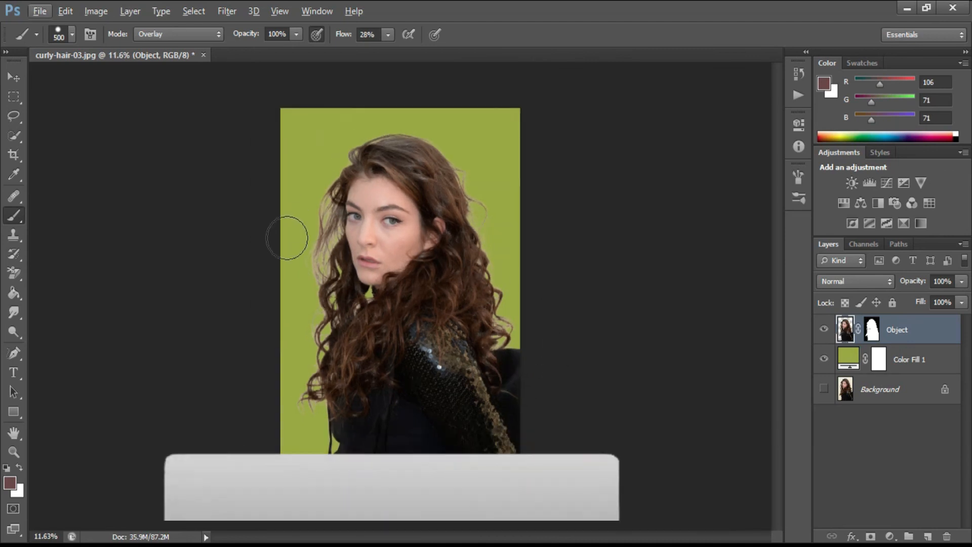